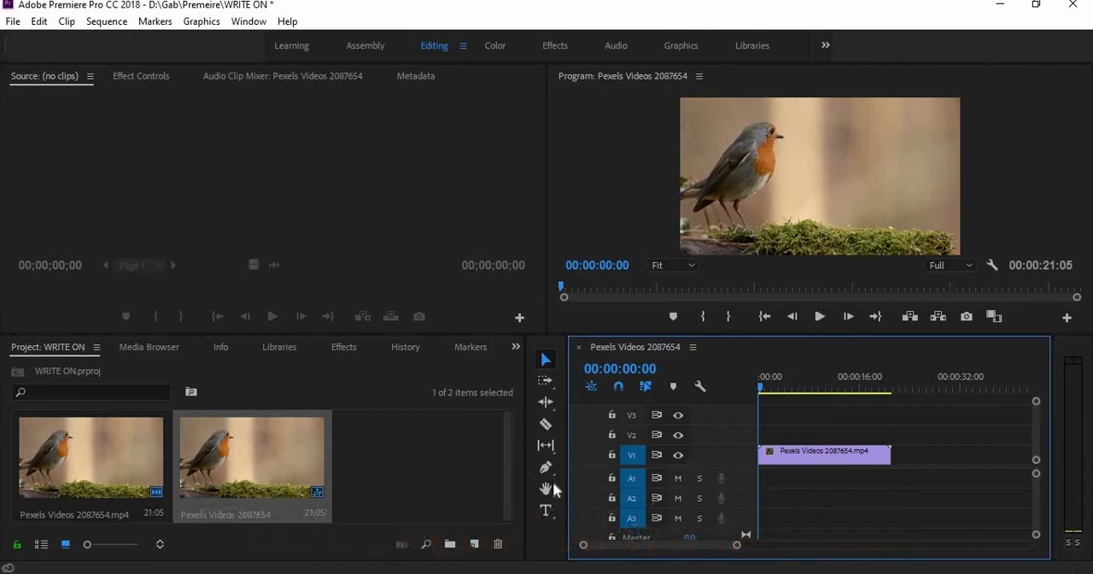
Add the text "LIFE" over the video, beside the bird's breast
click(547, 510)
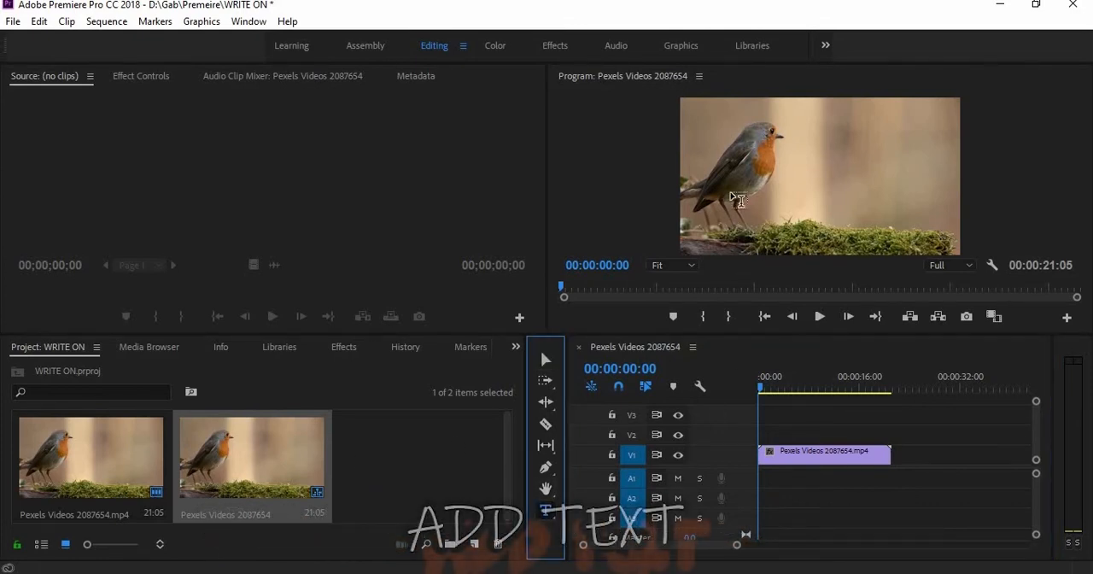
click(786, 171)
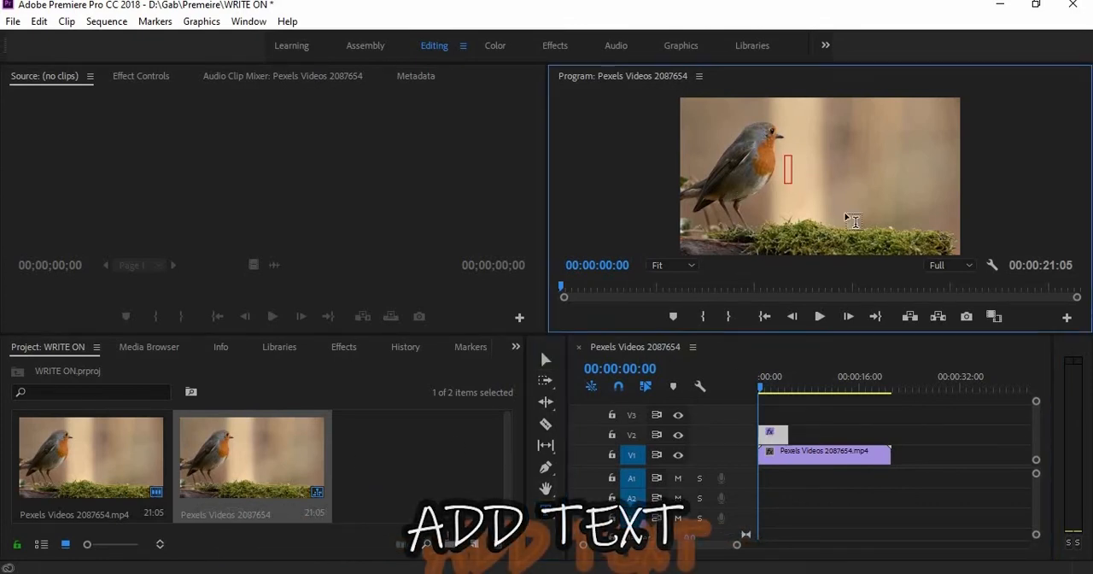
text(LIFE)
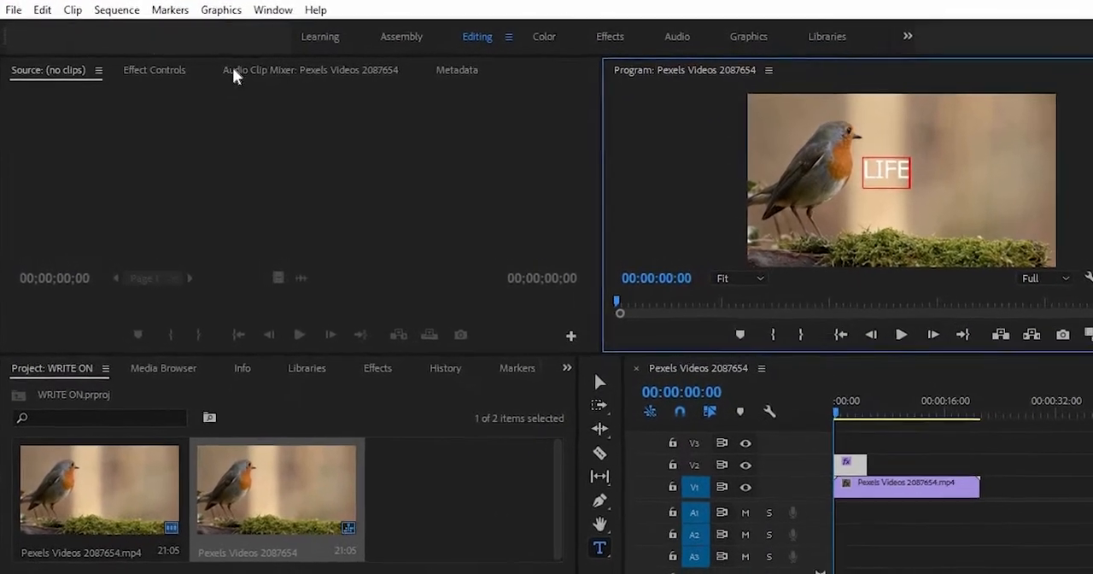
Change the LIFE text's font to Tahoma and its fill color to black
click(173, 68)
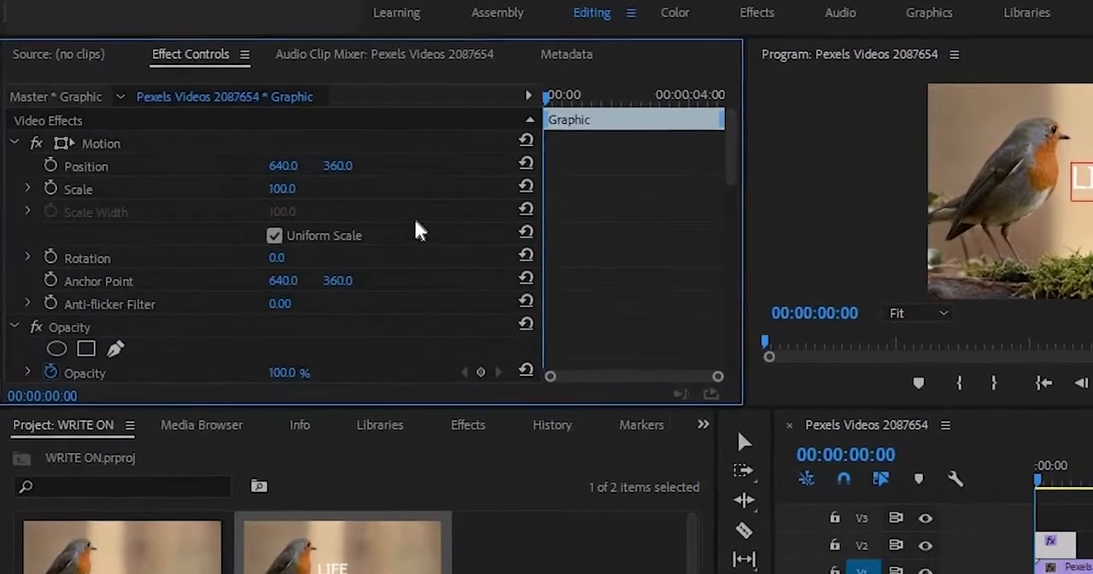
scroll(359, 222, down, 5)
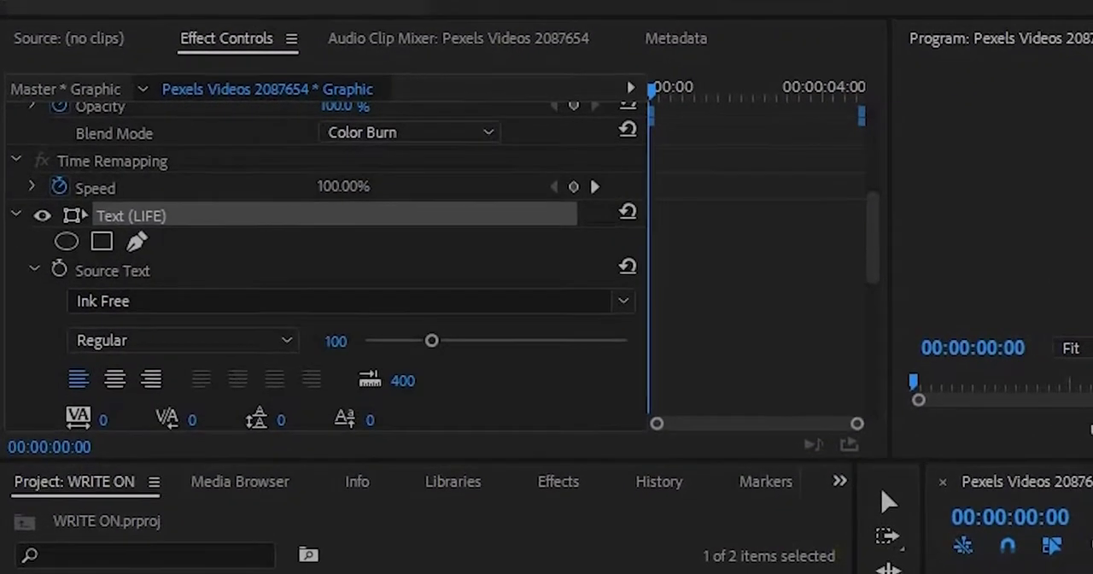
drag(482, 372, 529, 368)
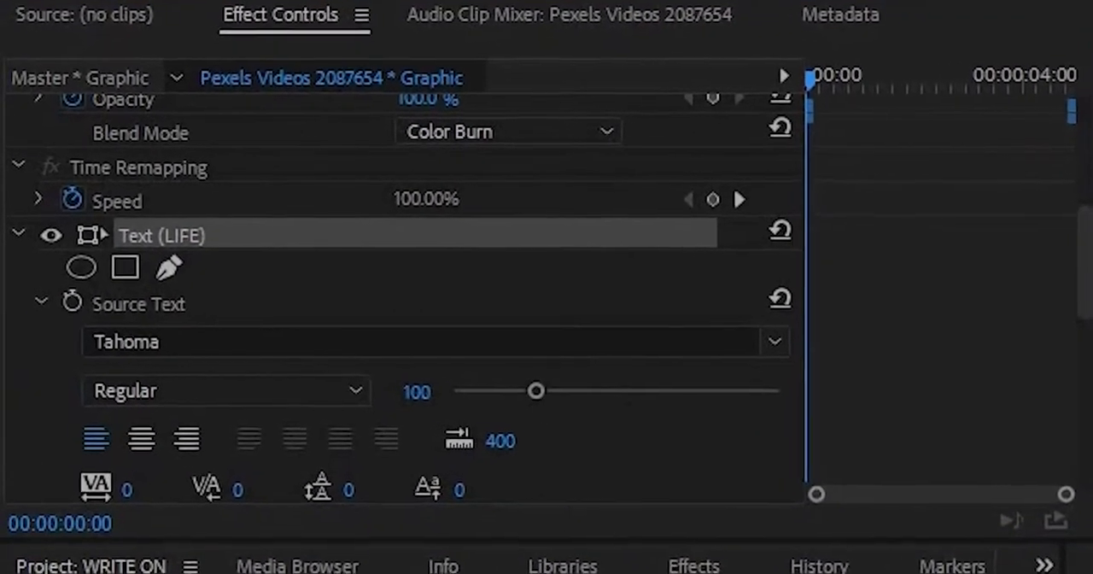
scroll(653, 435, down, 3)
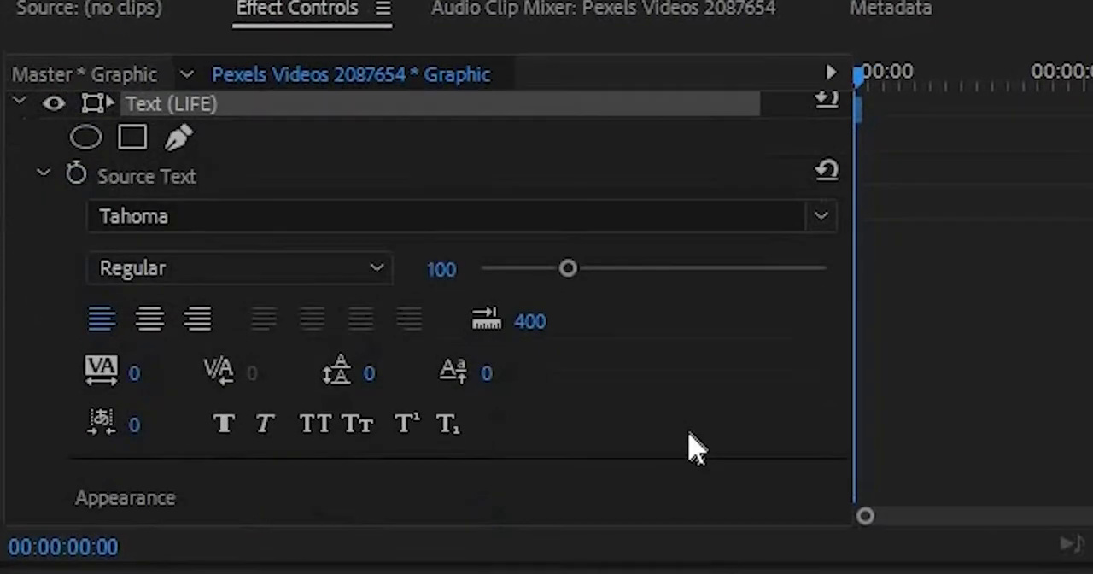
scroll(682, 427, down, 3)
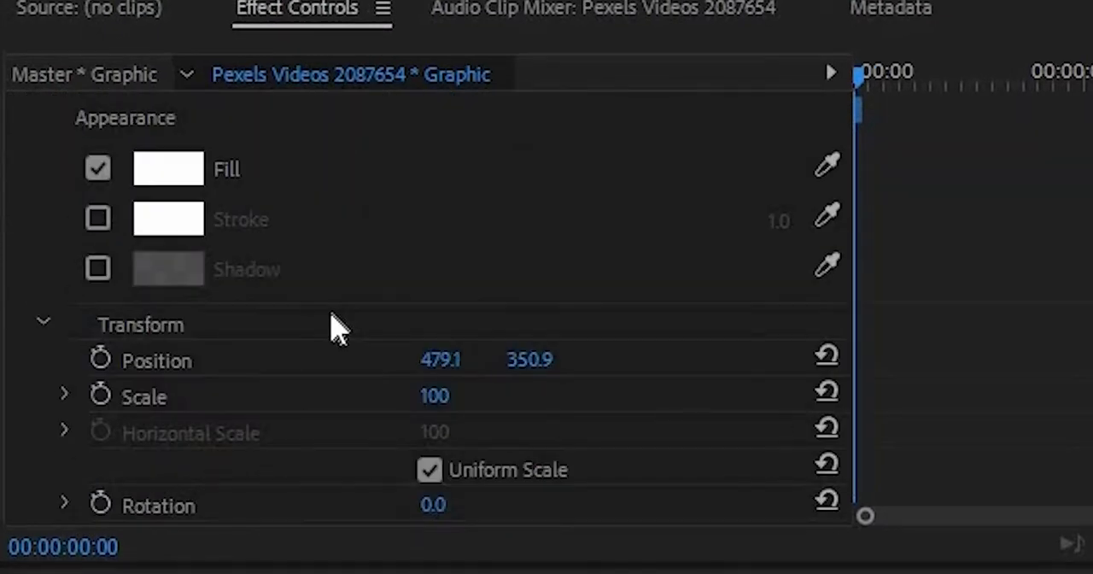
scroll(256, 333, up, 1)
click(170, 285)
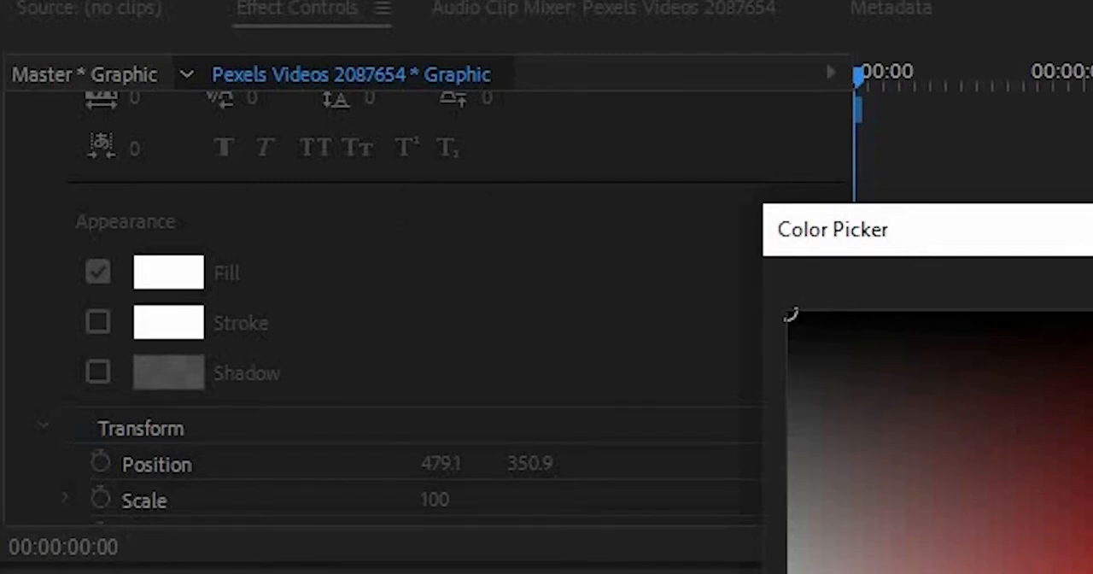
key(Return)
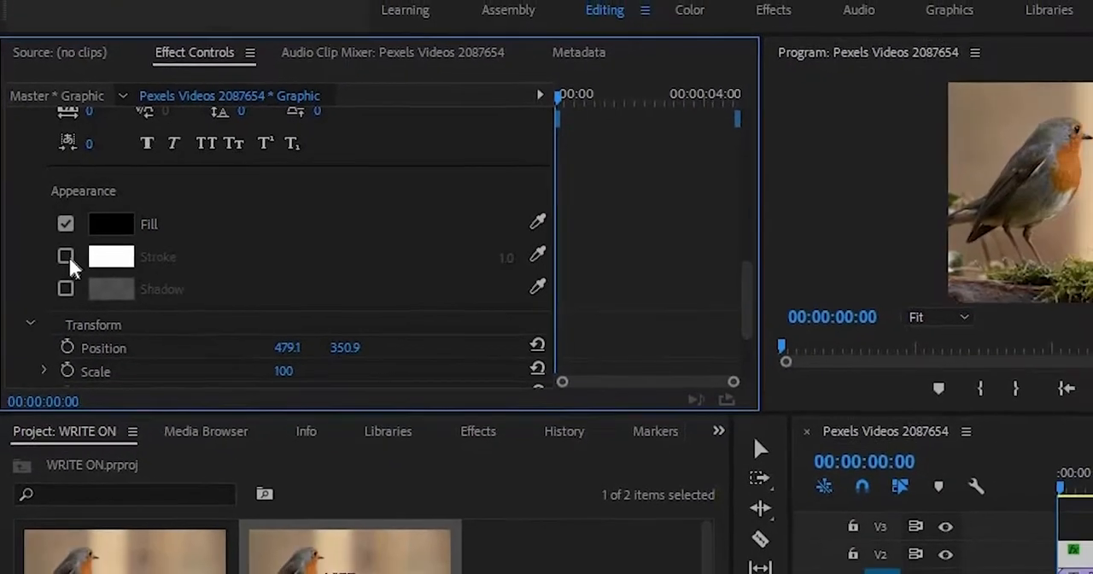
Enable a stroke on the LIFE text and sample its color from the bird's orange breast
click(65, 256)
drag(537, 254, 1078, 155)
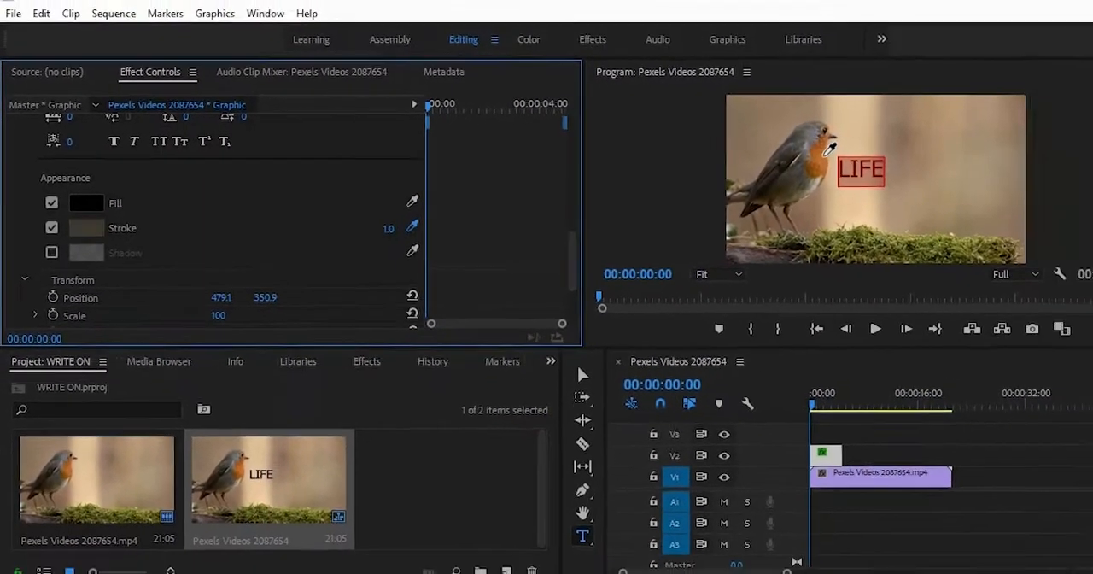
drag(829, 149, 820, 157)
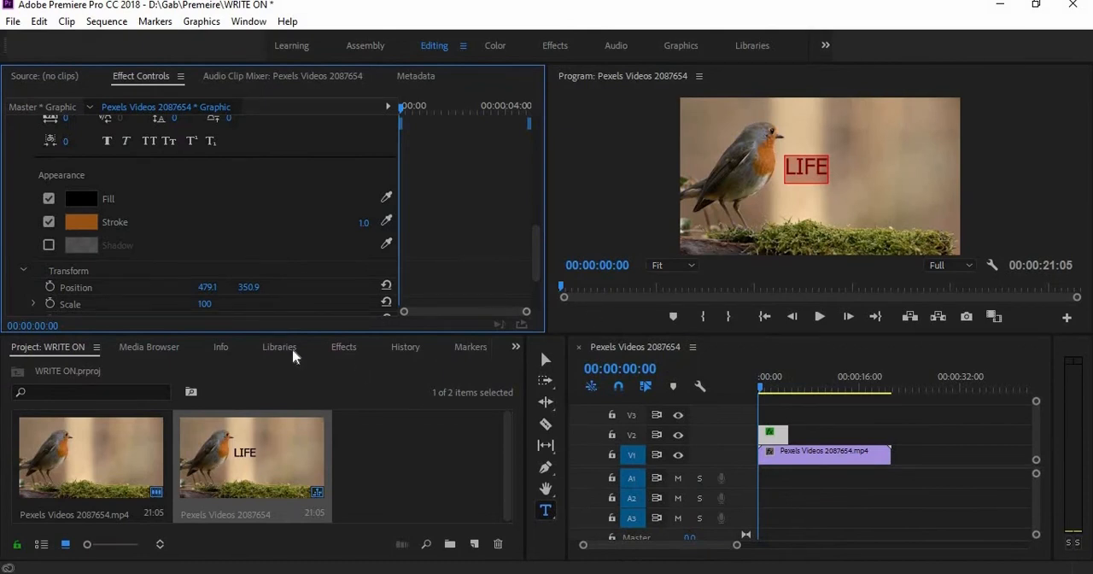
Move the LIFE text away from the bird to position 542.3, 382.2 and select its characters
click(545, 359)
mouse_move(825, 174)
mouse_down()
mouse_move(838, 176)
mouse_move(826, 171)
mouse_up()
double_click(826, 173)
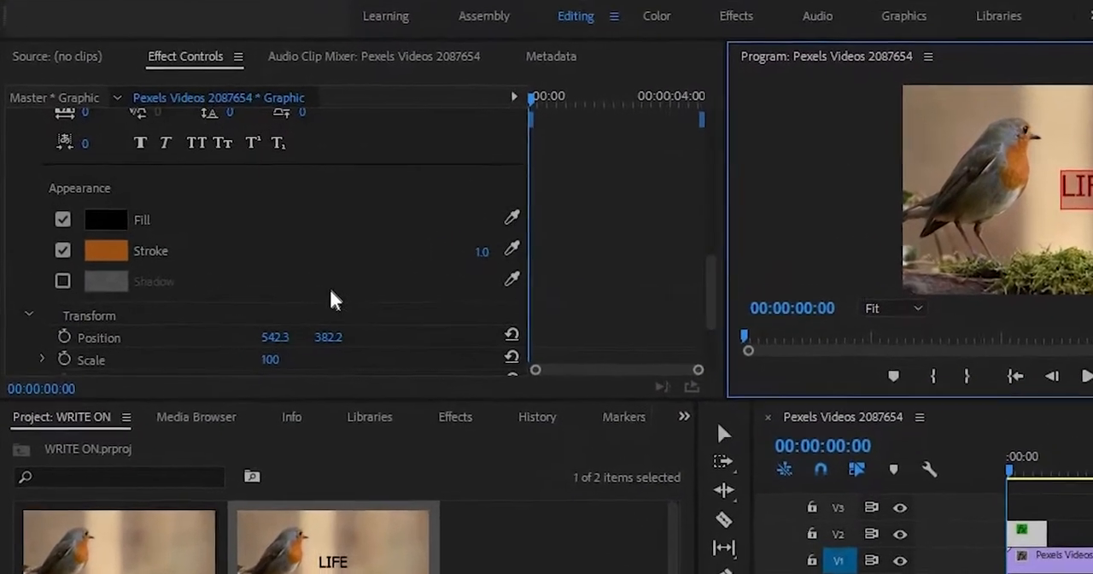
Set the LIFE text's font to Ink Free and its font size to 164
scroll(337, 298, up, 5)
click(511, 249)
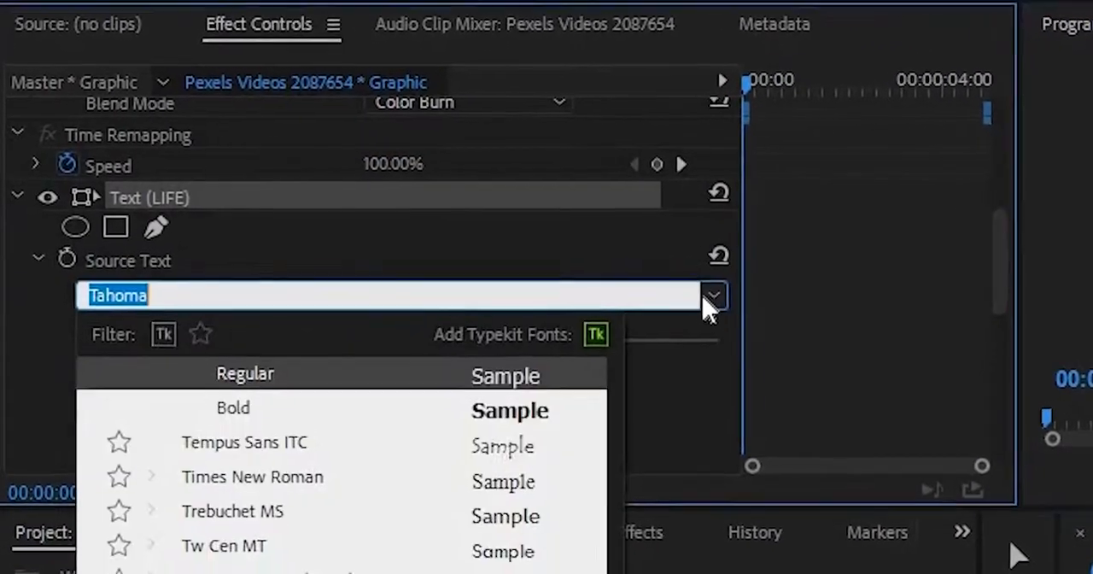
text(INK FREE)
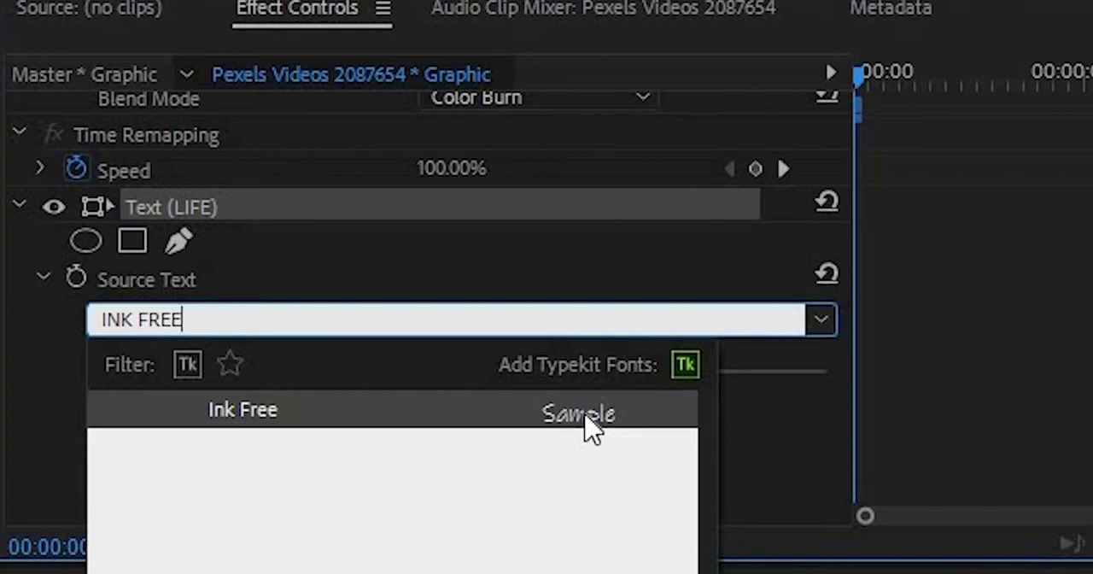
click(589, 427)
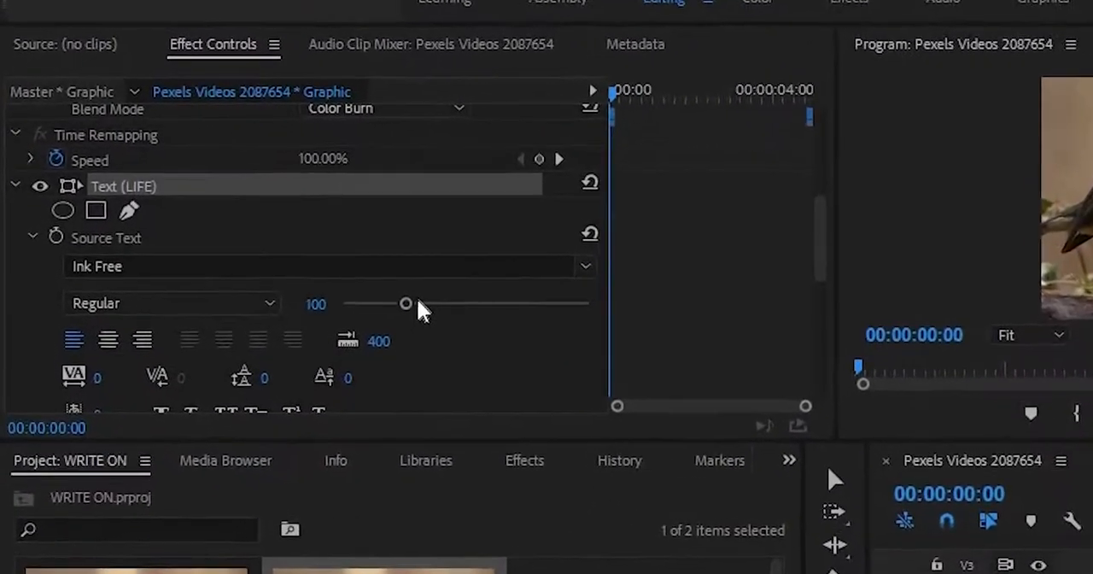
drag(340, 275, 368, 279)
drag(555, 352, 562, 351)
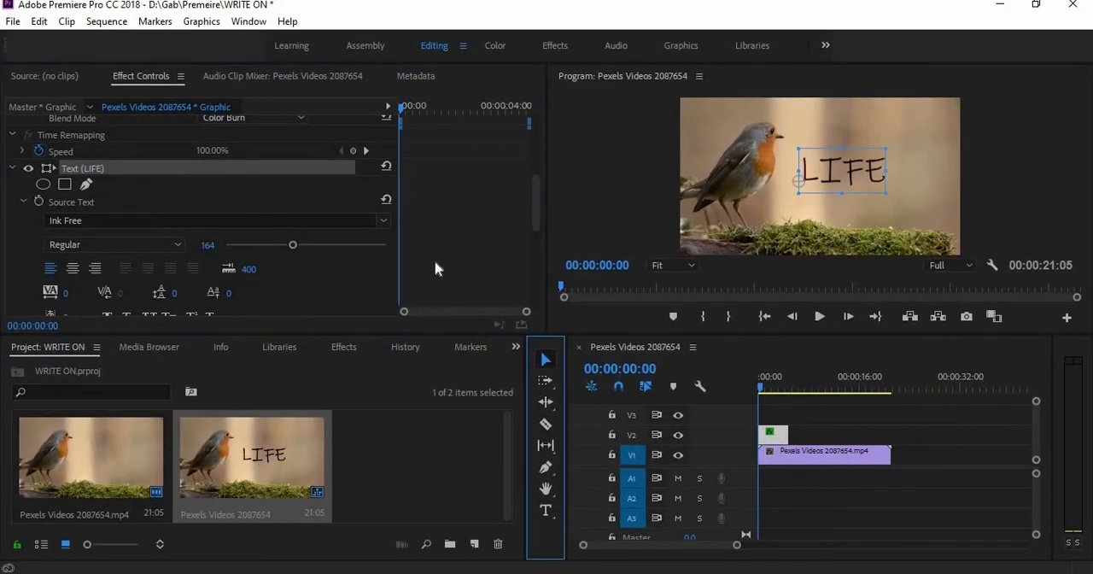
Set the LIFE text's stroke width to 3.0
scroll(435, 268, down, 5)
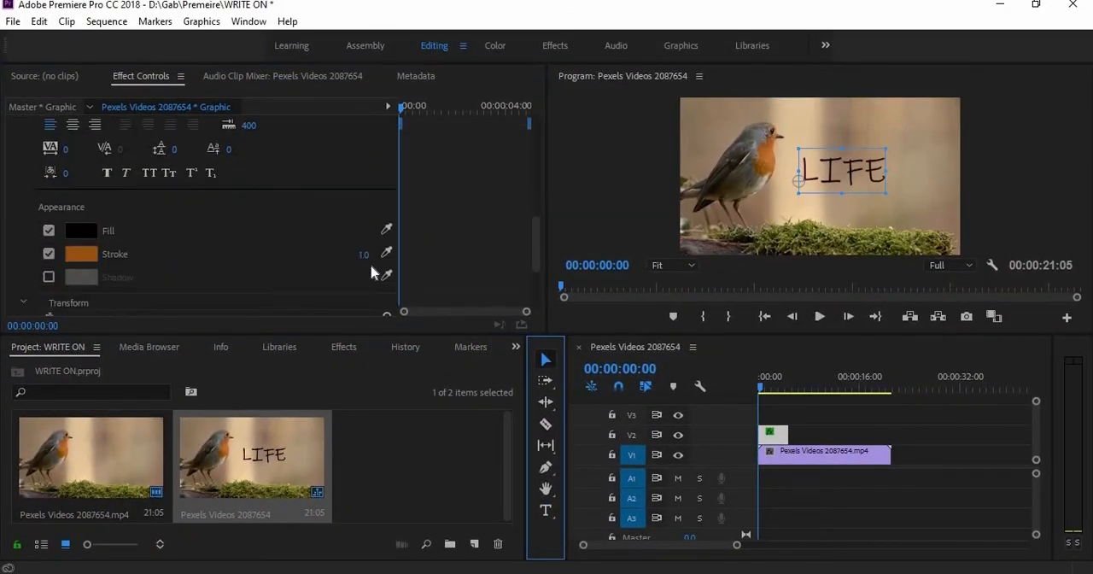
drag(365, 256, 367, 257)
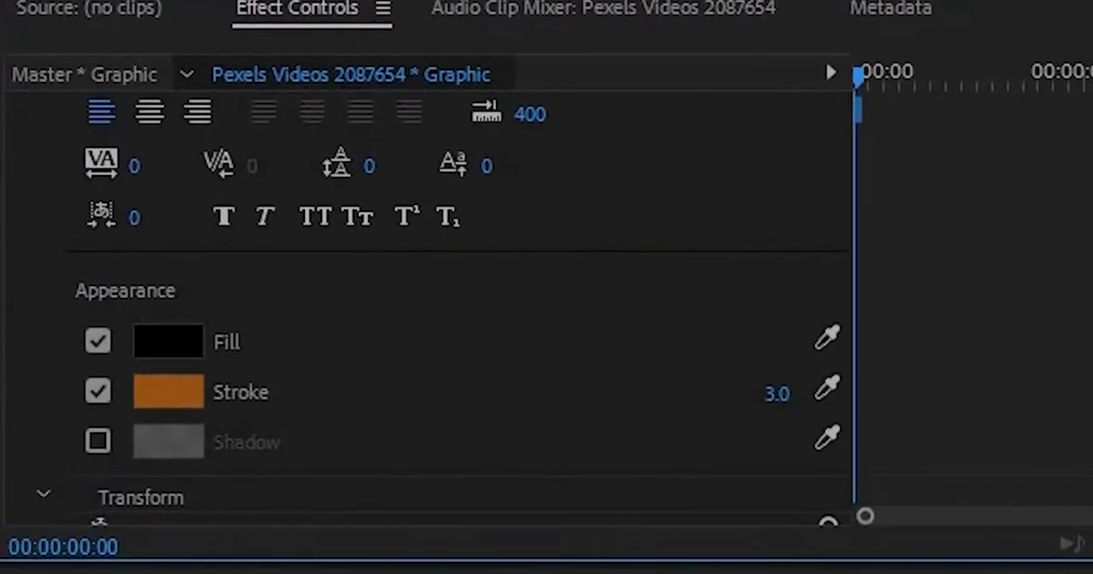
drag(777, 394, 772, 393)
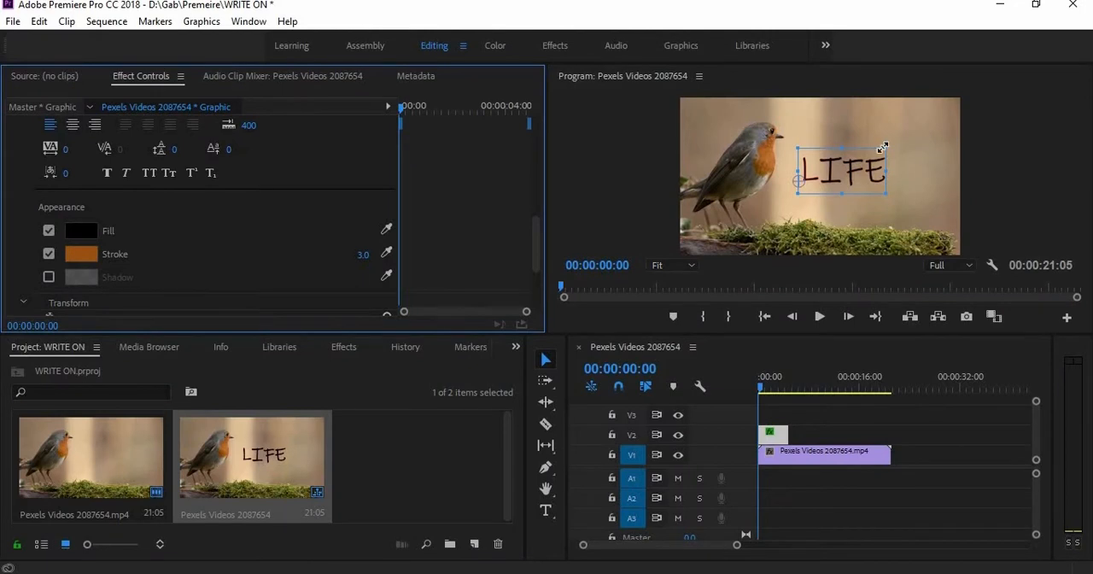
Deselect the text in the preview and extend the LIFE clip on V2 to the end of the bird clip
click(661, 188)
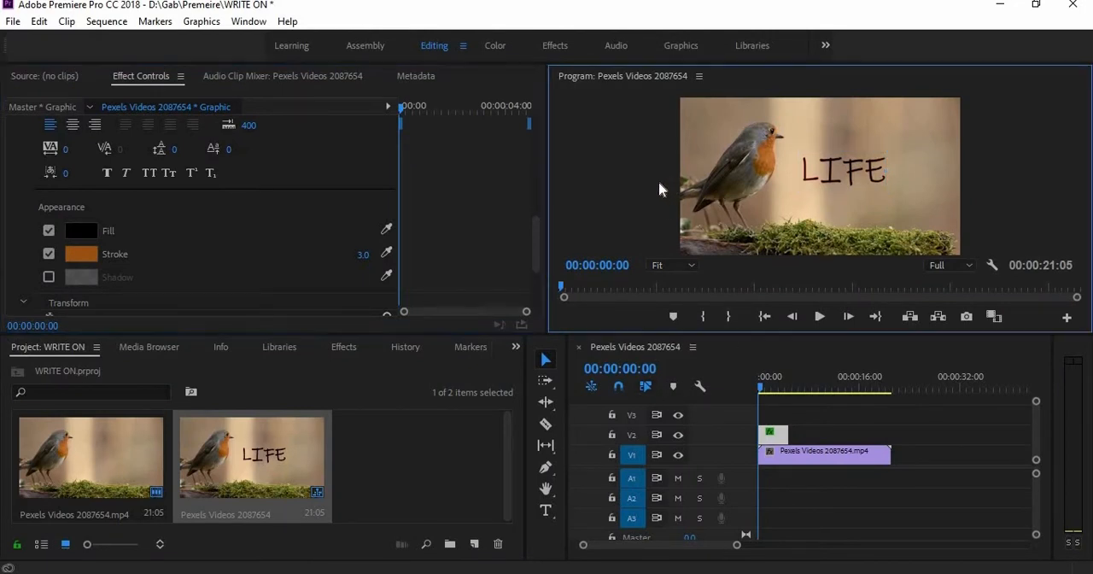
click(728, 390)
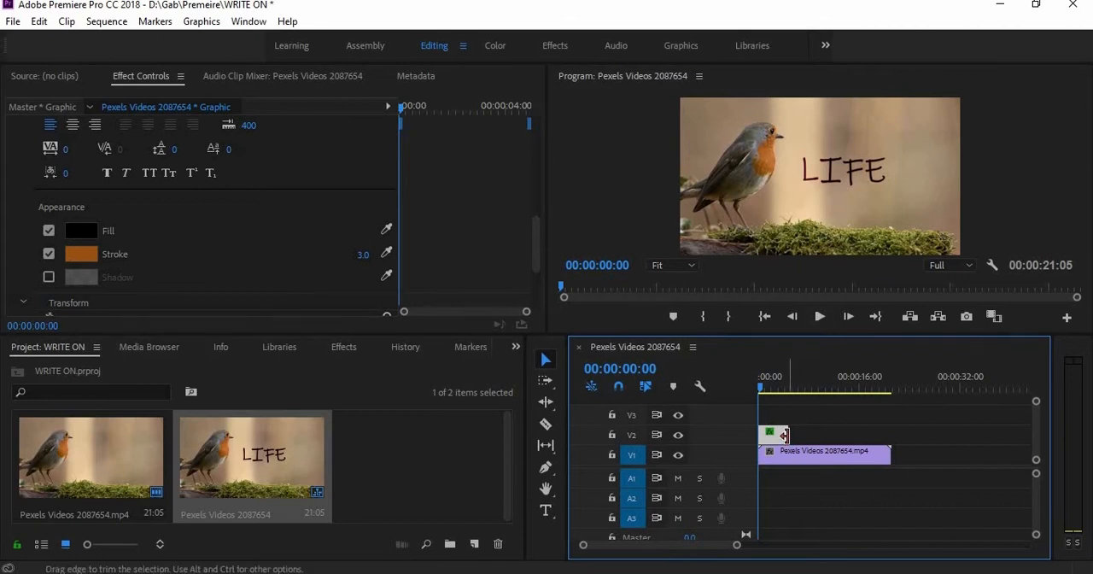
drag(783, 435, 888, 436)
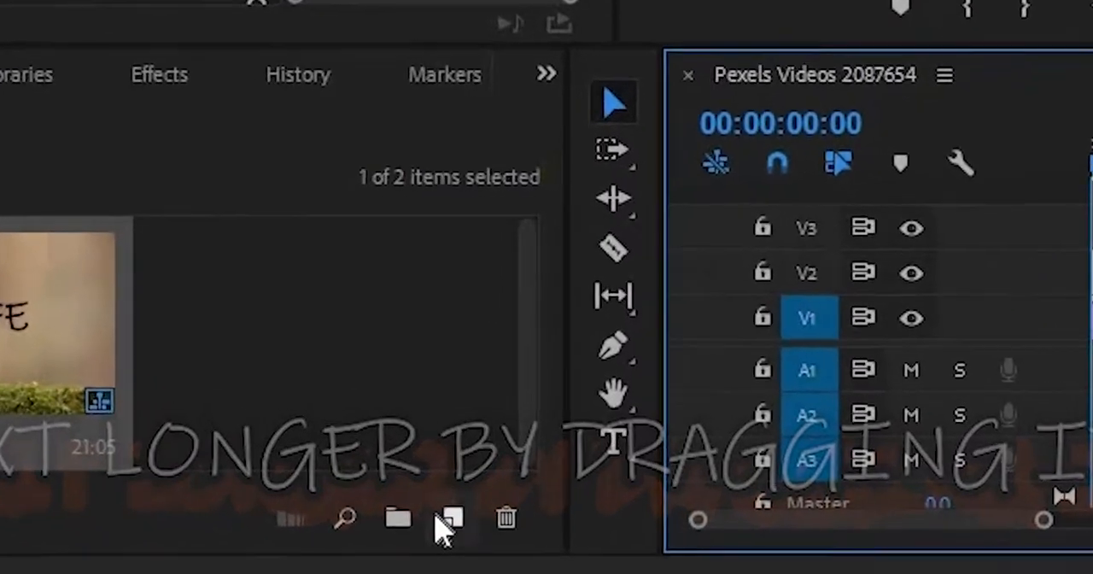
Create a new Transparent Video item in the project with the default video settings
click(444, 525)
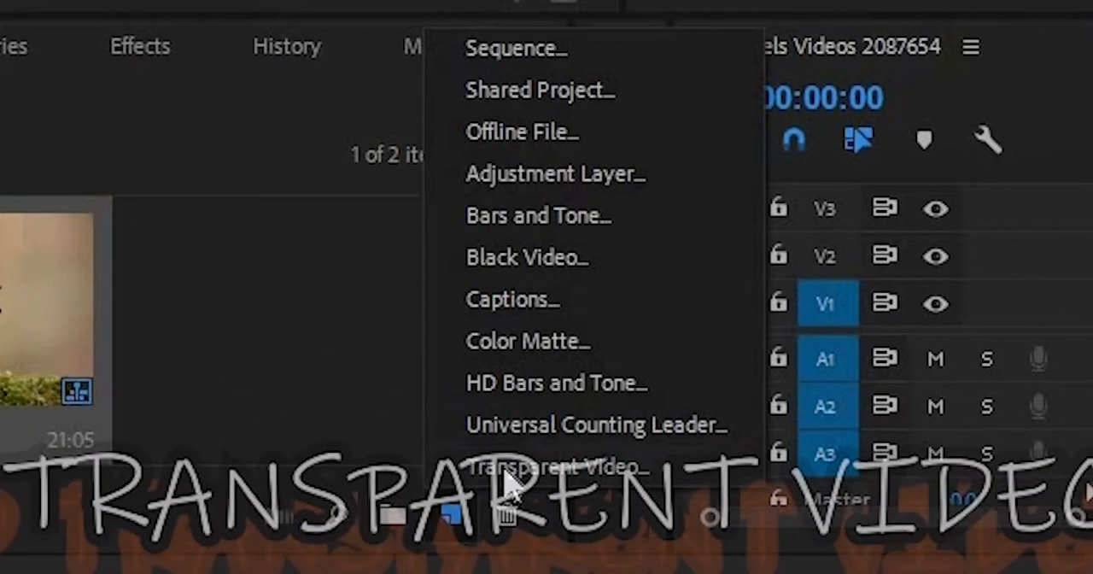
click(503, 470)
click(640, 177)
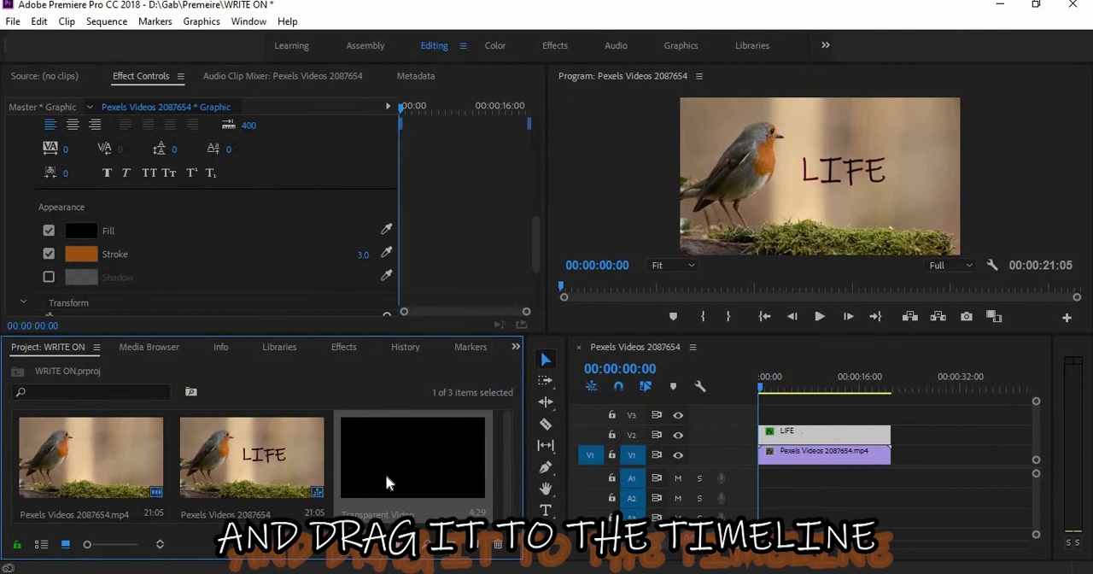
Place the Transparent Video on V3 at the sequence start and extend it to the end of the clips below
drag(261, 573, 917, 501)
drag(756, 408, 888, 413)
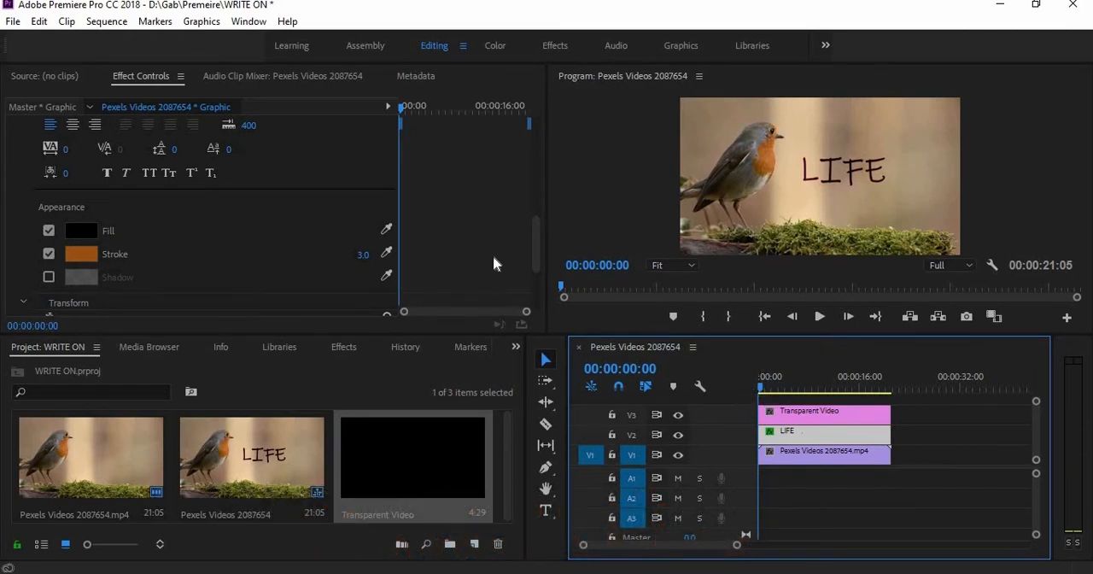
Search the effects for "WRITE ON" and apply the Write-on effect to the Transparent Video clip on V3
click(345, 347)
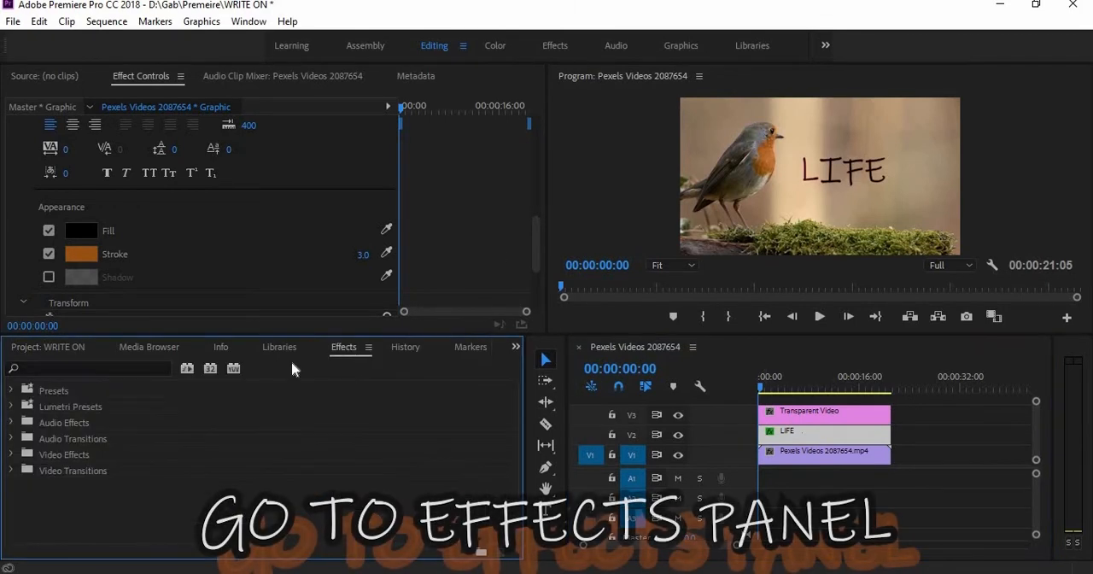
click(81, 365)
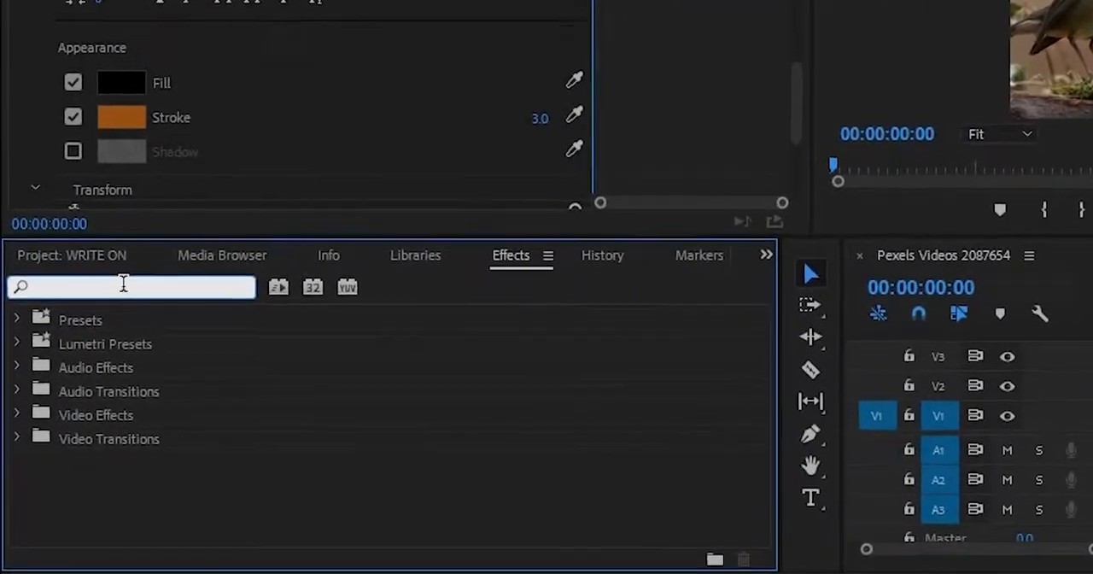
text(WRITE )
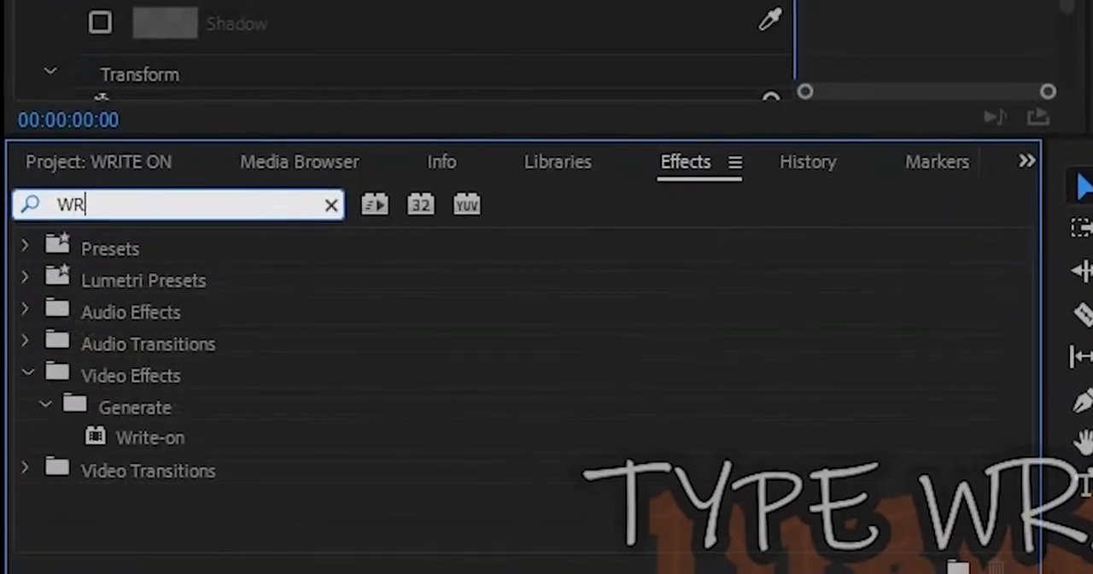
text(ON)
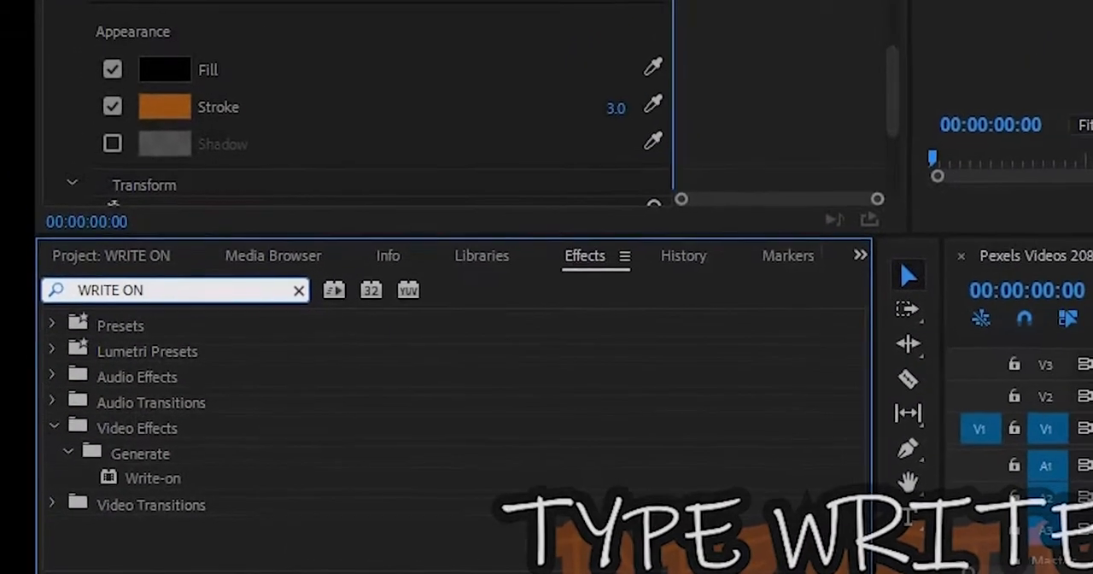
click(141, 495)
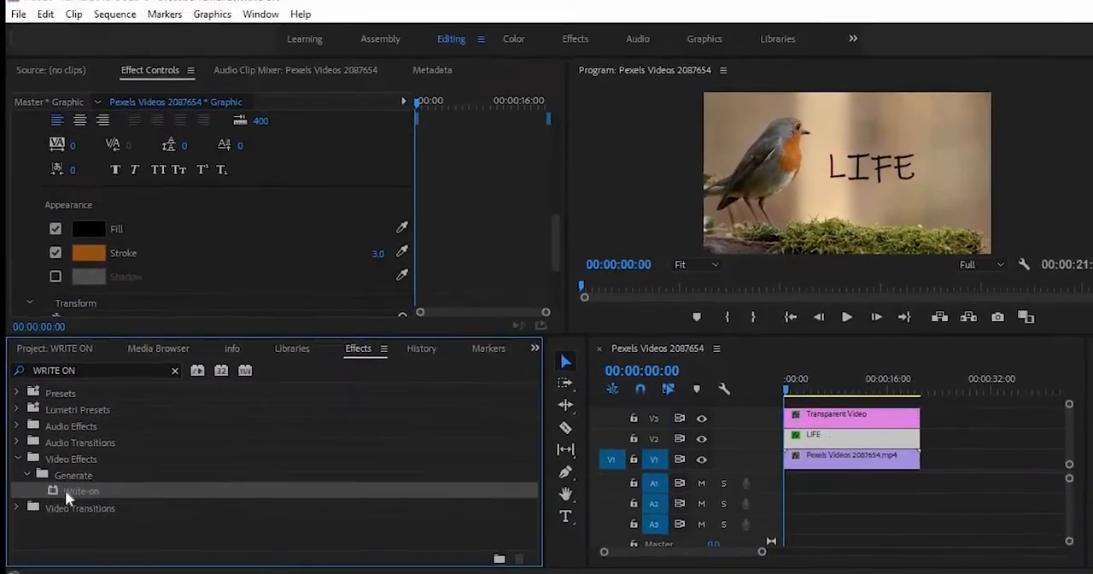
drag(66, 492, 828, 417)
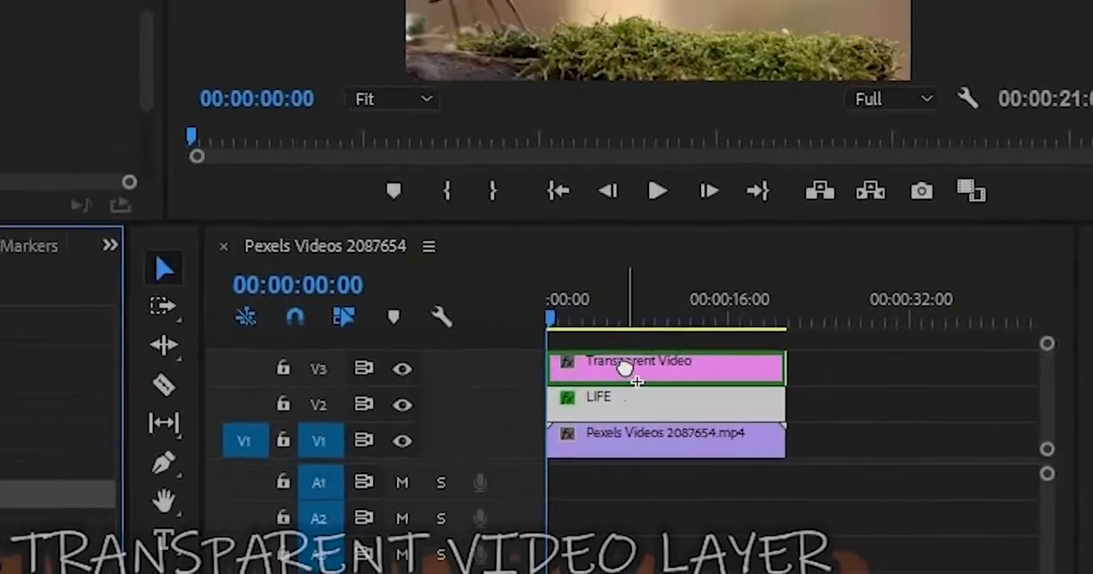
drag(625, 367, 627, 367)
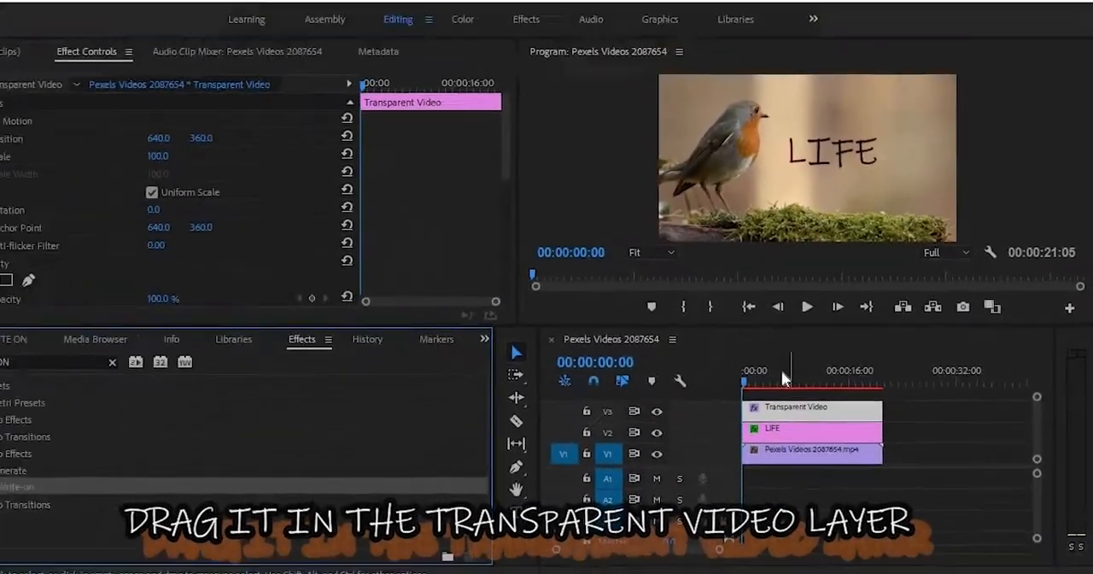
Set the Write-on effect's Brush Size to 29.0
scroll(494, 229, down, 5)
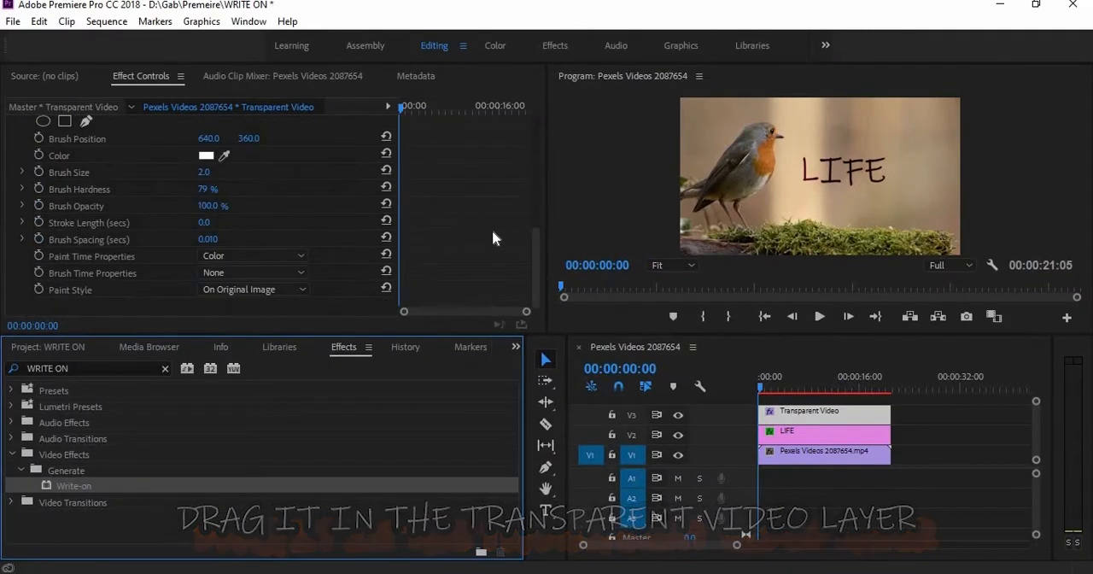
scroll(481, 236, up, 1)
scroll(479, 241, up, 2)
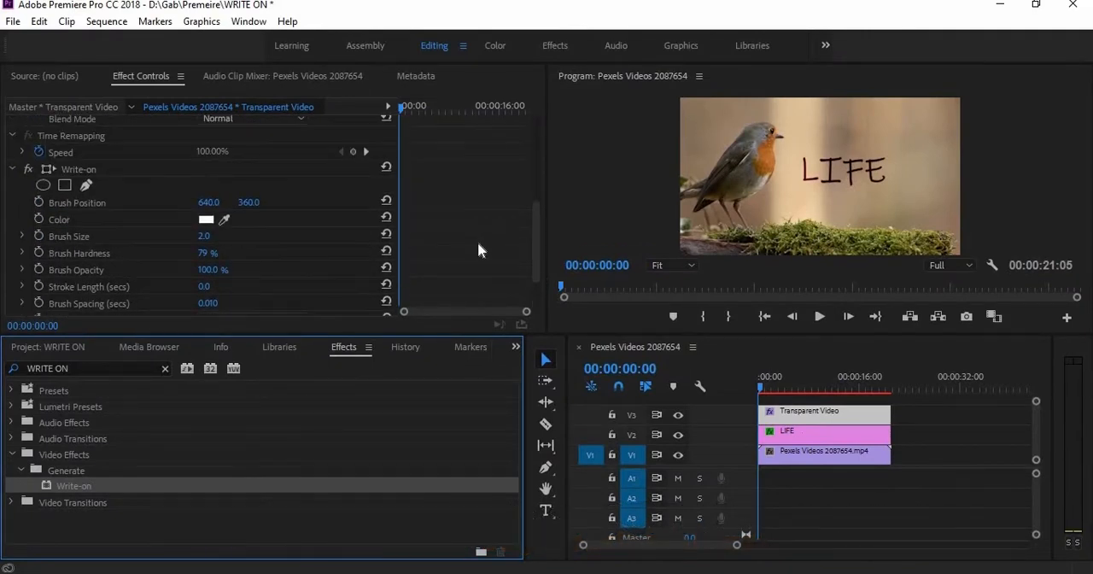
scroll(319, 239, down, 3)
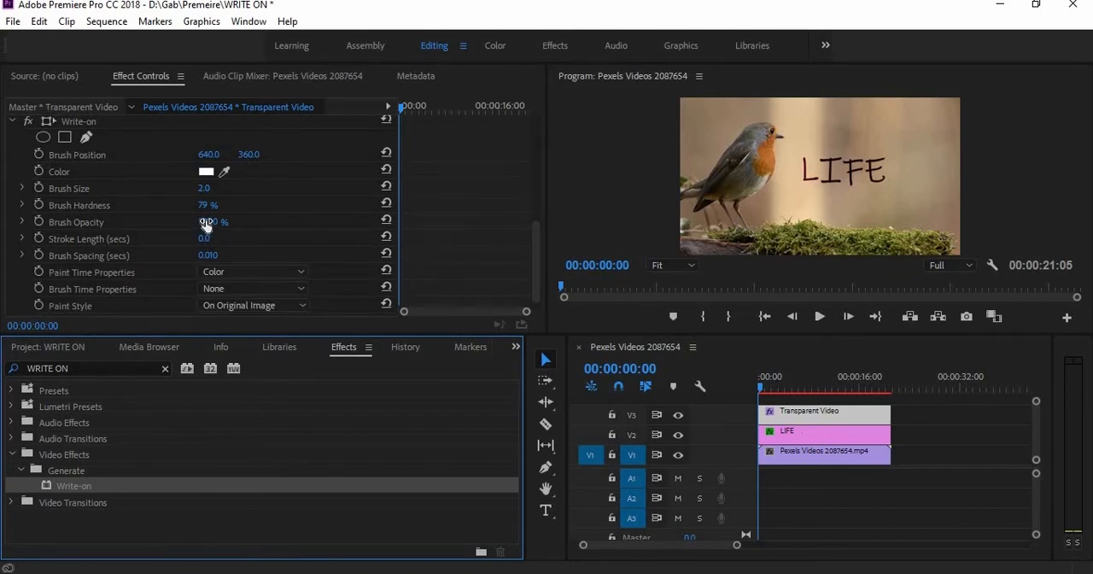
drag(203, 191, 217, 192)
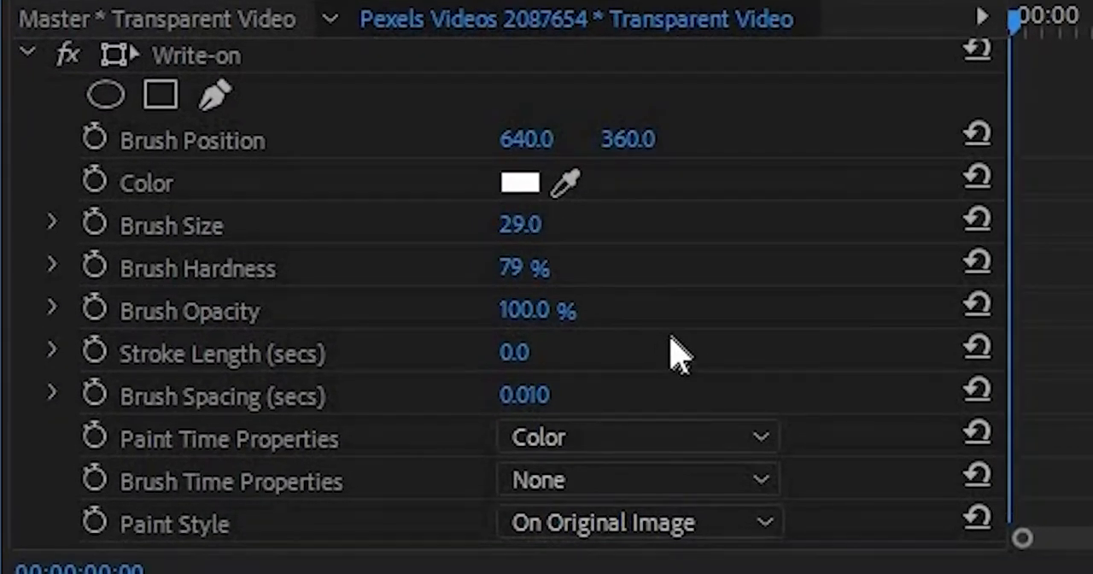
Set the Write-on effect's Stroke Length to 13.0 seconds and Brush Spacing to 0.001 seconds
scroll(678, 355, down, 1)
click(597, 301)
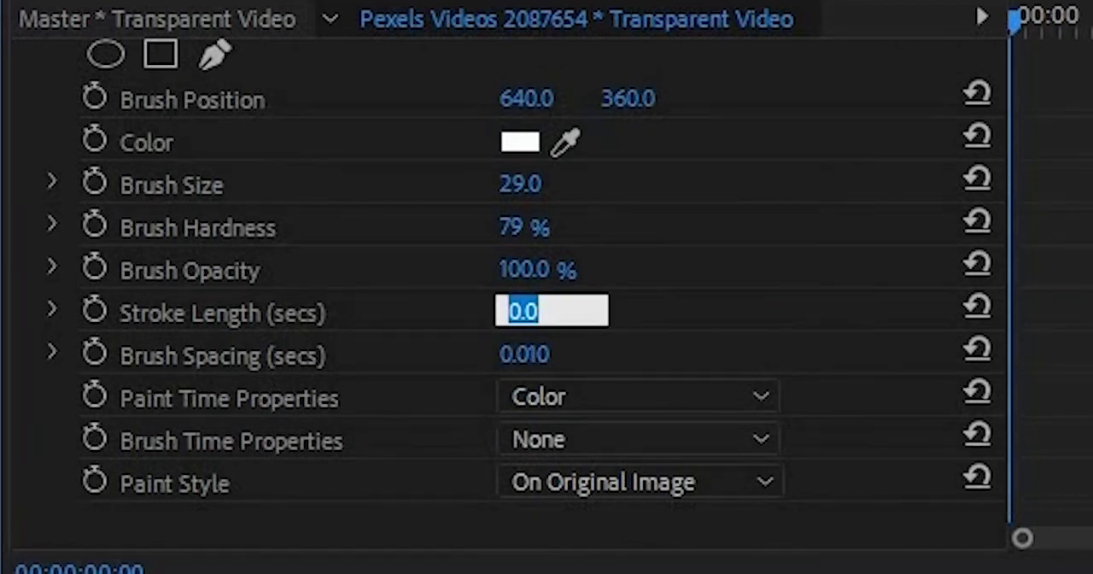
text(13)
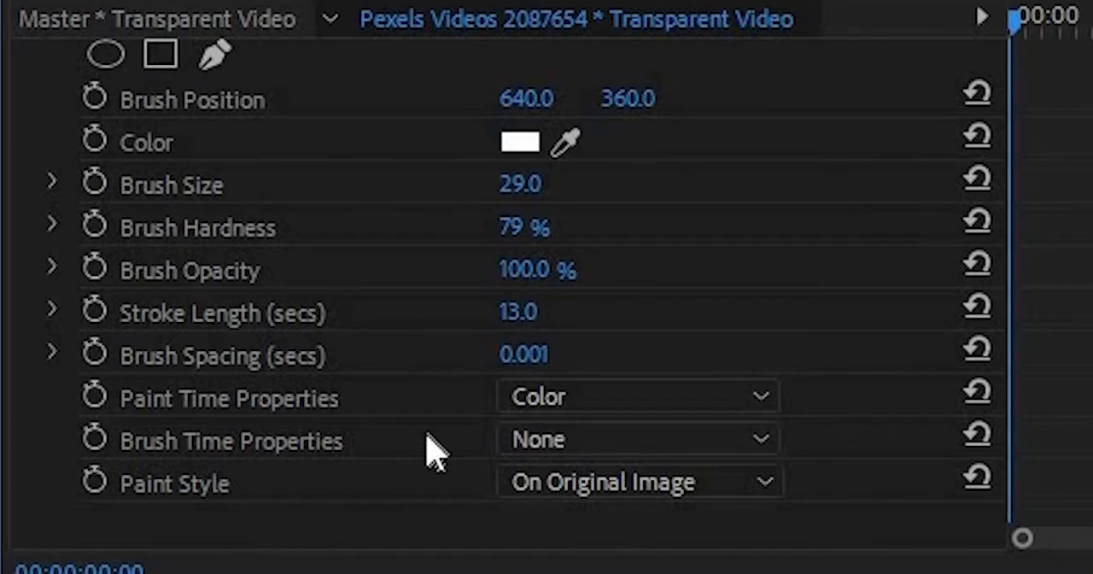
Start keyframing Brush Position at the first frame, select the Write-on effect for on-screen editing, and set the preview zoom to 50%
scroll(435, 452, up, 4)
click(94, 258)
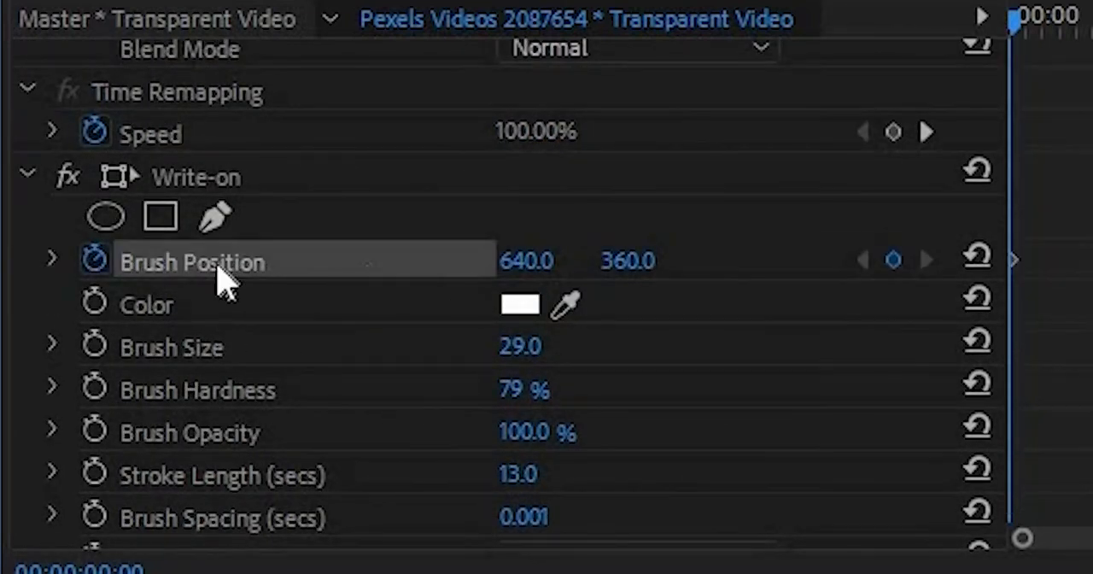
click(124, 178)
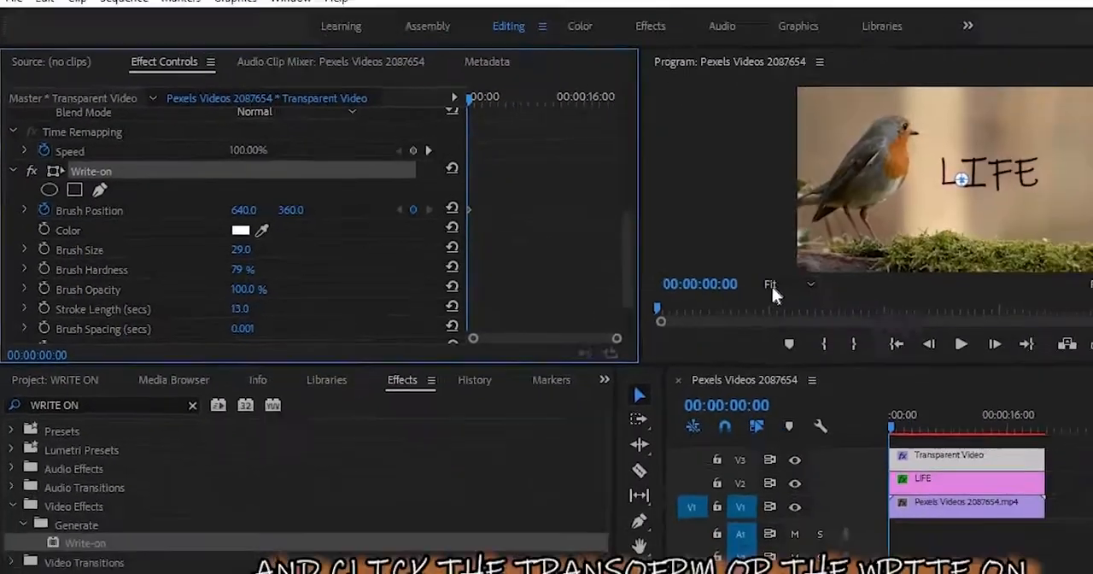
click(771, 286)
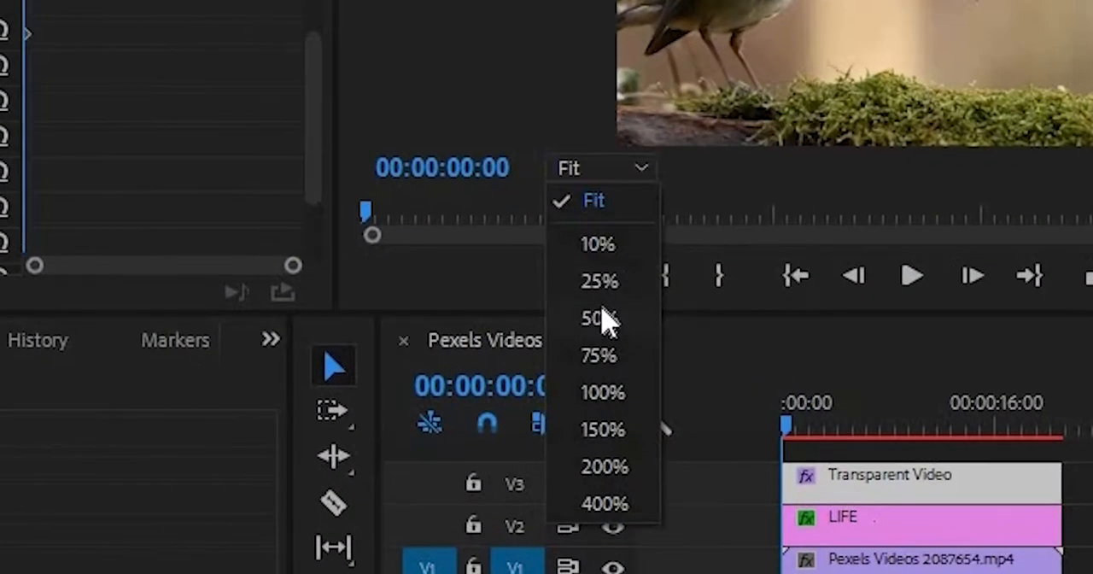
click(599, 318)
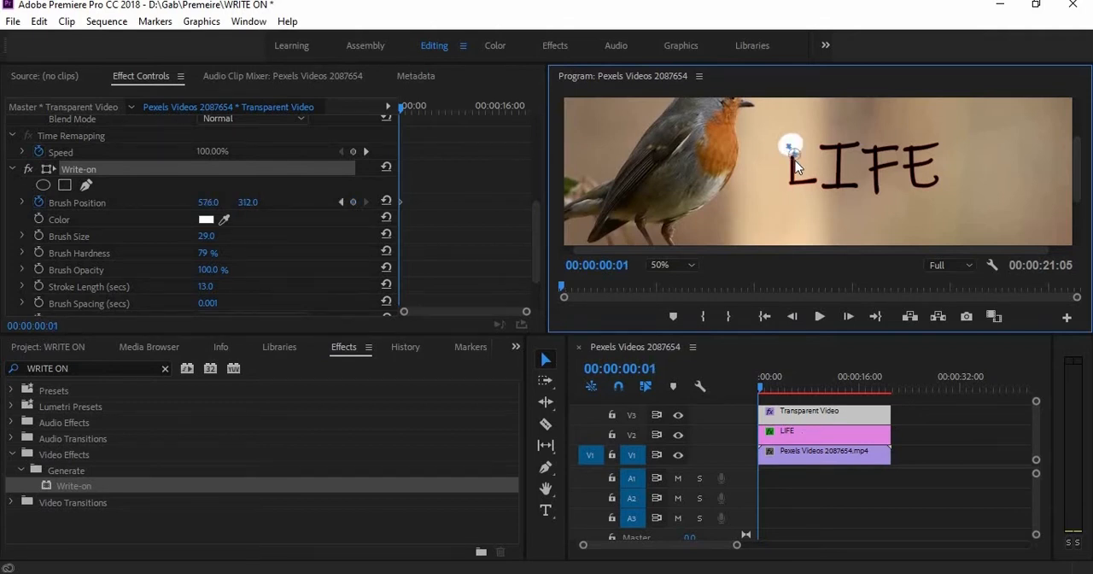
Keyframe the Write-on brush frame by frame along the letter L and over to the top of the I
mouse_move(795, 160)
mouse_down()
mouse_move(792, 181)
mouse_move(814, 183)
mouse_move(804, 118)
mouse_move(837, 142)
mouse_move(836, 127)
mouse_move(835, 141)
mouse_up()
key(Right)
key(Right)
key(Right)
key(Right)
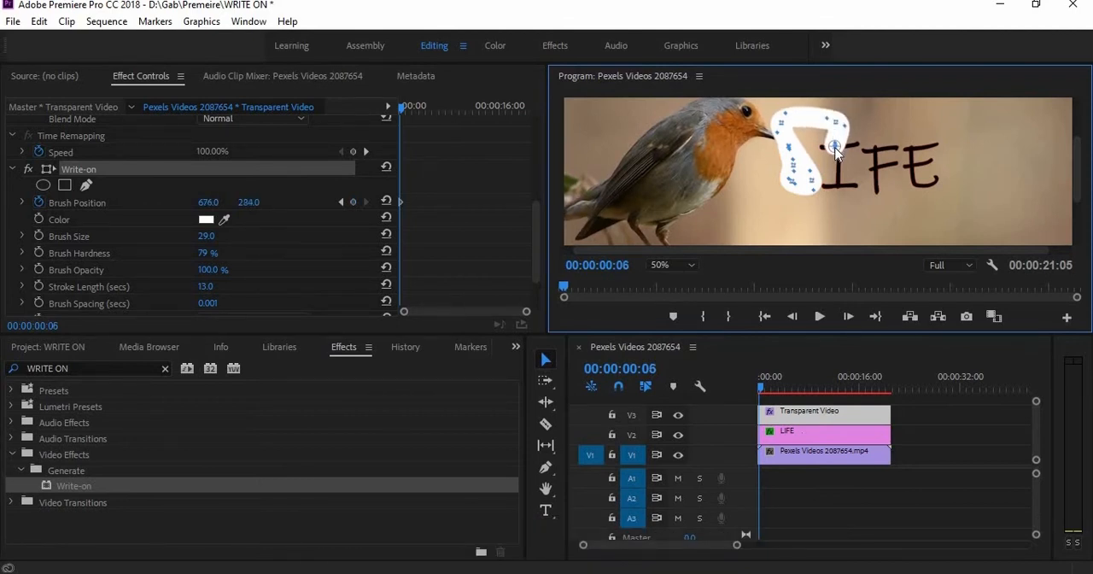
key(Right)
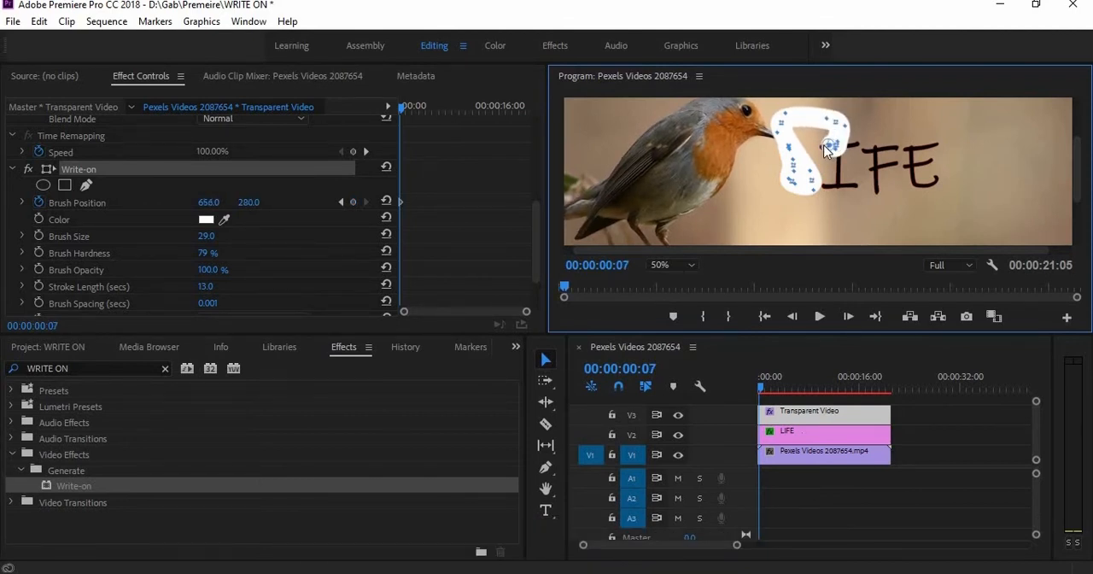
Keyframe the brush frame by frame over the letter I, from its top bar down to just below its base
key(Right)
key(Right)
mouse_move(824, 147)
mouse_down()
mouse_move(851, 145)
mouse_move(836, 193)
mouse_up()
key(Right)
key(Right)
key(Right)
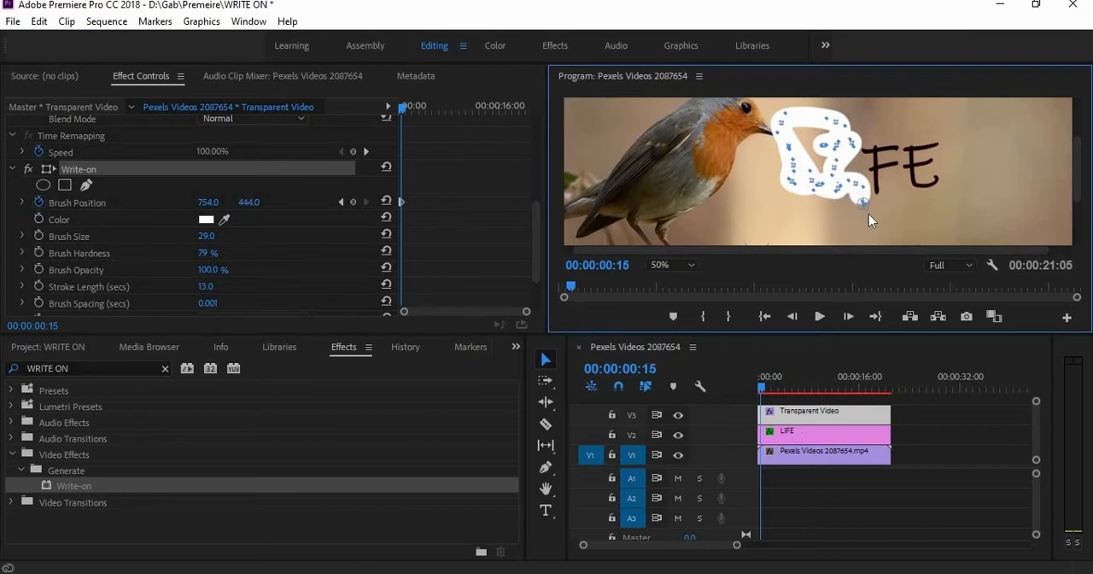
Loop the brush path above the letters and keyframe it frame by frame over the letter F
mouse_move(862, 203)
mouse_down()
mouse_move(853, 111)
mouse_move(831, 101)
mouse_up()
key(Right)
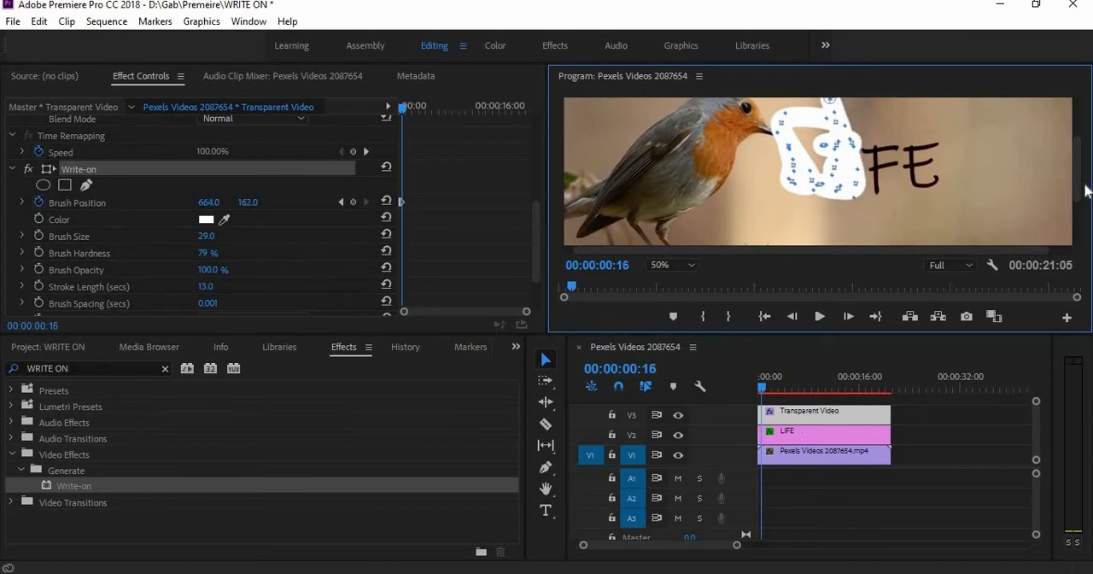
drag(1078, 182, 1079, 167)
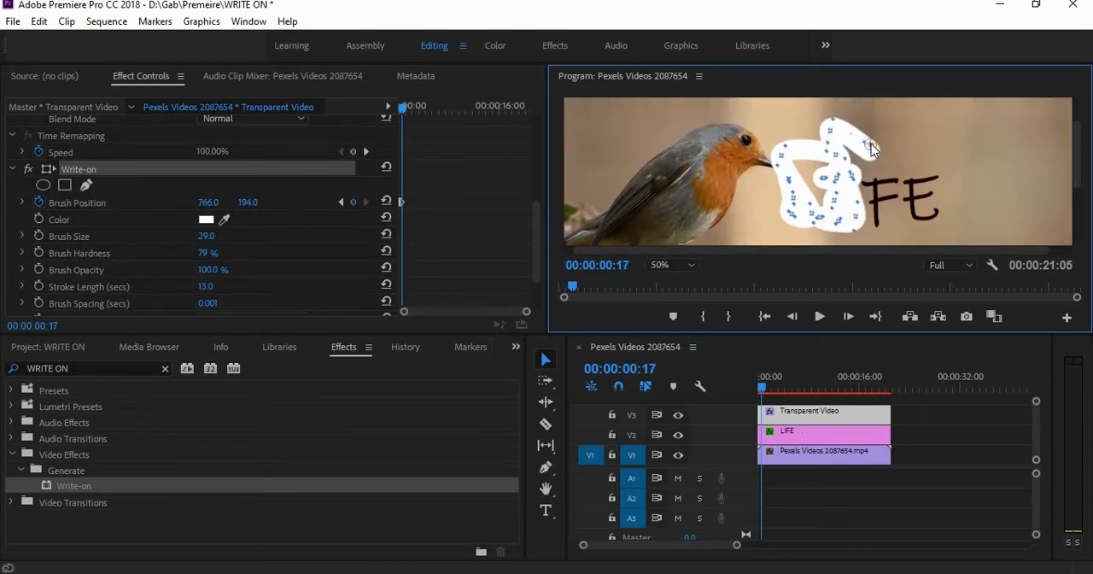
key(Right)
mouse_move(871, 144)
mouse_down()
mouse_move(892, 174)
mouse_move(873, 205)
mouse_move(881, 215)
mouse_move(890, 207)
mouse_up()
key(Right)
Keyframe the brush frame by frame over the letter E, ending at its lower bar at 00:00:01:03
key(Right)
key(Right)
key(Right)
key(Right)
key(Right)
key(Right)
mouse_move(899, 120)
mouse_down()
mouse_move(903, 154)
mouse_move(928, 179)
mouse_move(915, 218)
mouse_up()
key(Right)
key(Right)
key(Right)
key(Right)
key(Right)
key(Right)
drag(916, 218, 937, 215)
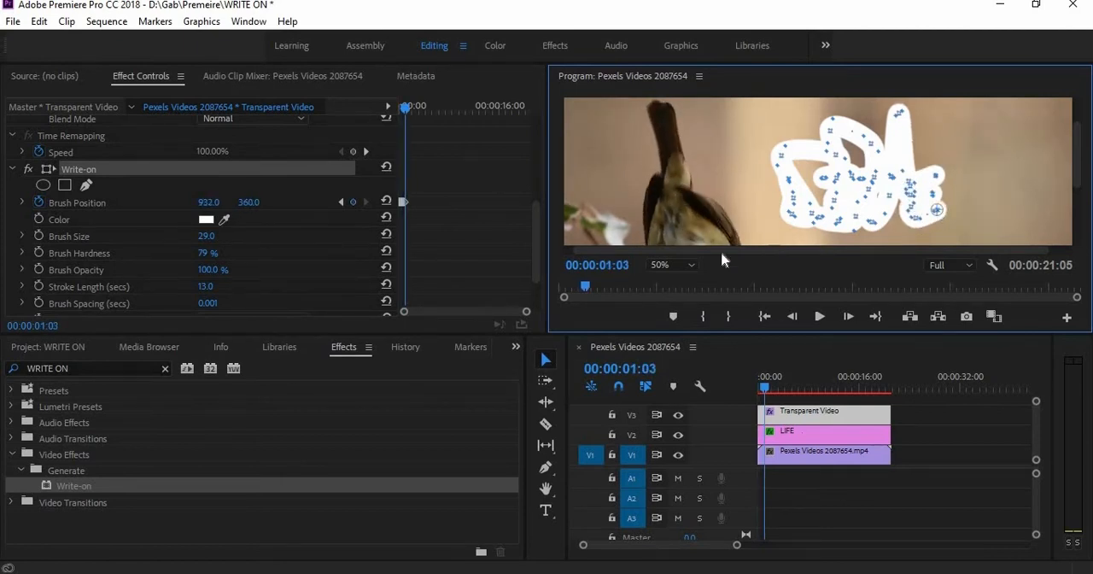
Set the preview zoom back to Fit and return the playhead to the start of the sequence
click(667, 266)
click(670, 278)
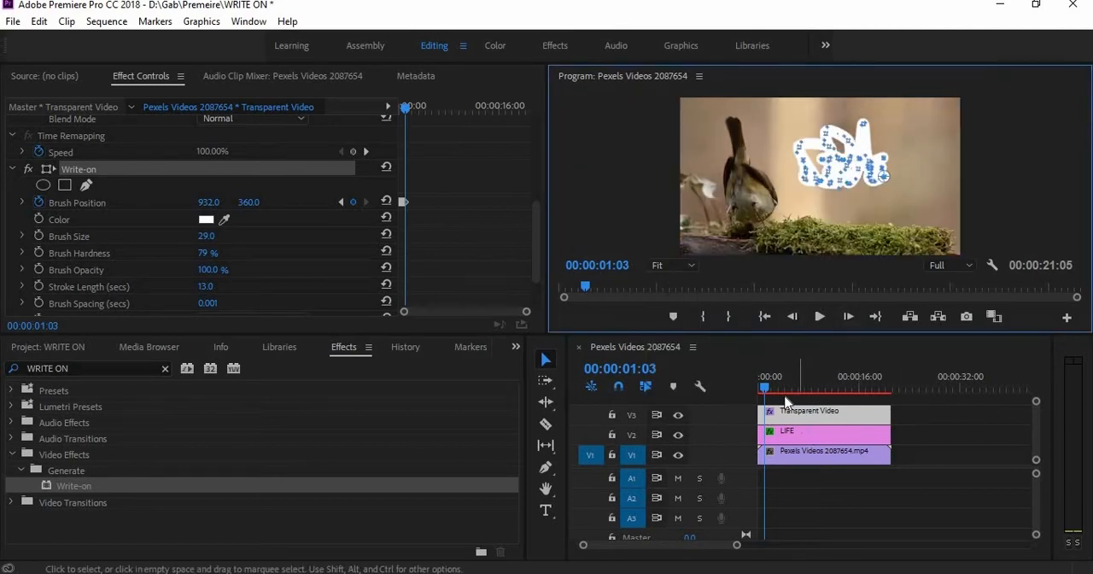
click(758, 384)
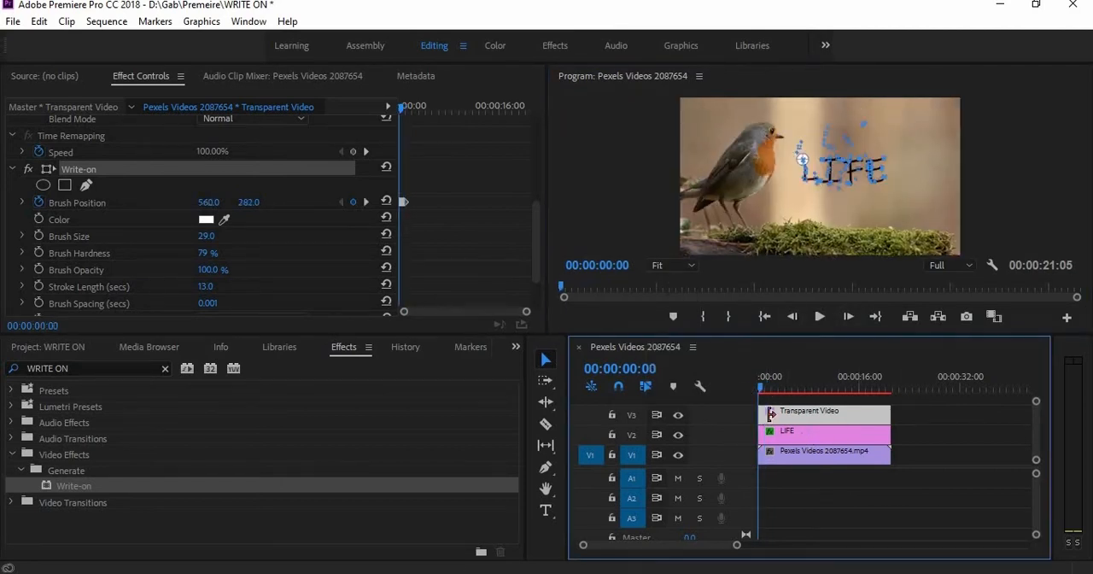
Search the effects for "TRACK MATTE KEY" and apply Track Matte Key to the LIFE clip on V2
click(798, 439)
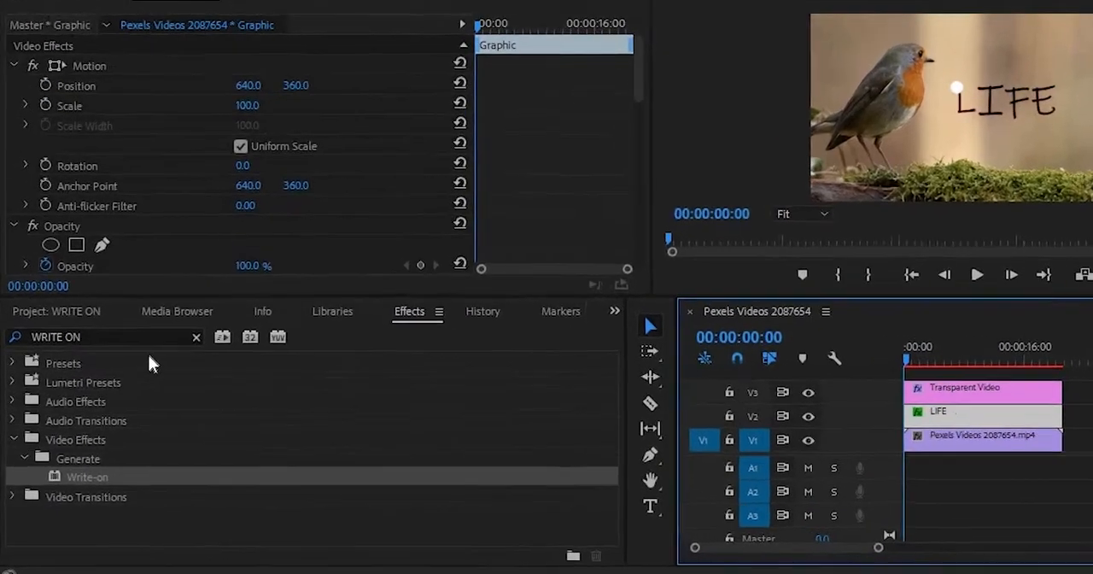
text(TR)
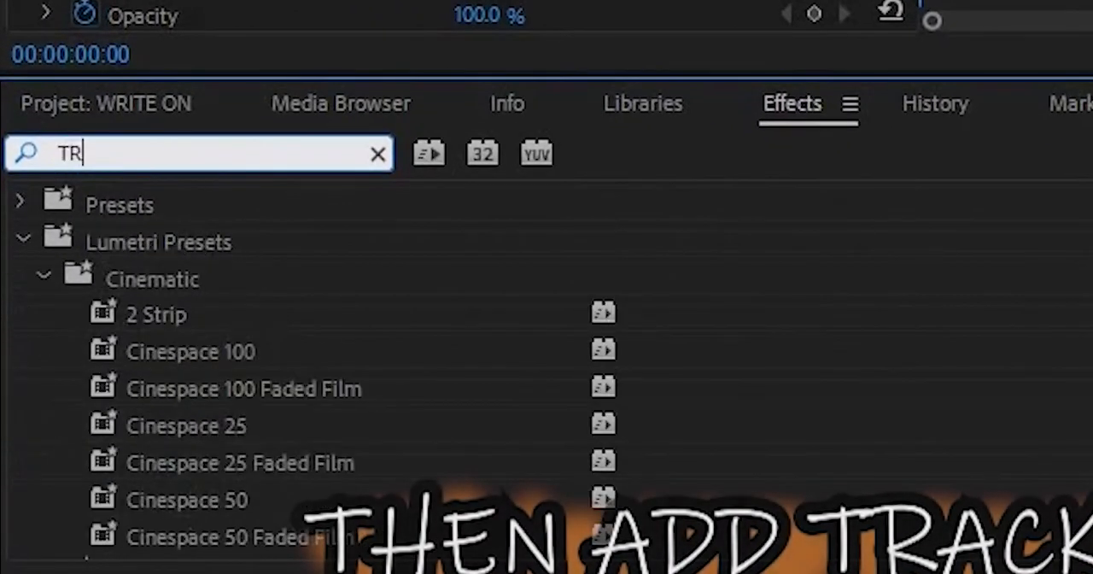
text(ACK MATTE KEY)
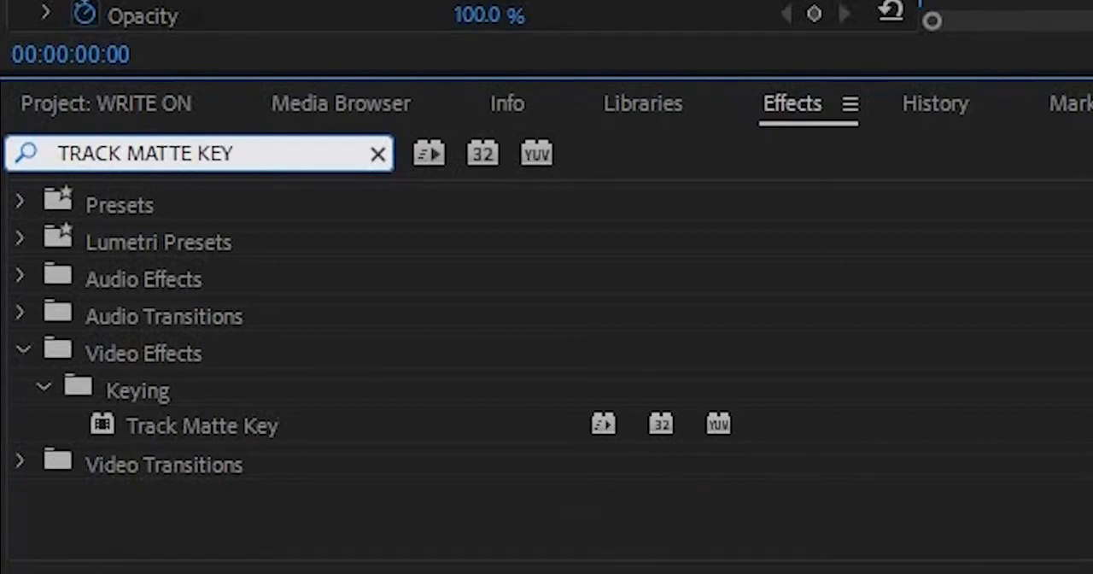
click(136, 437)
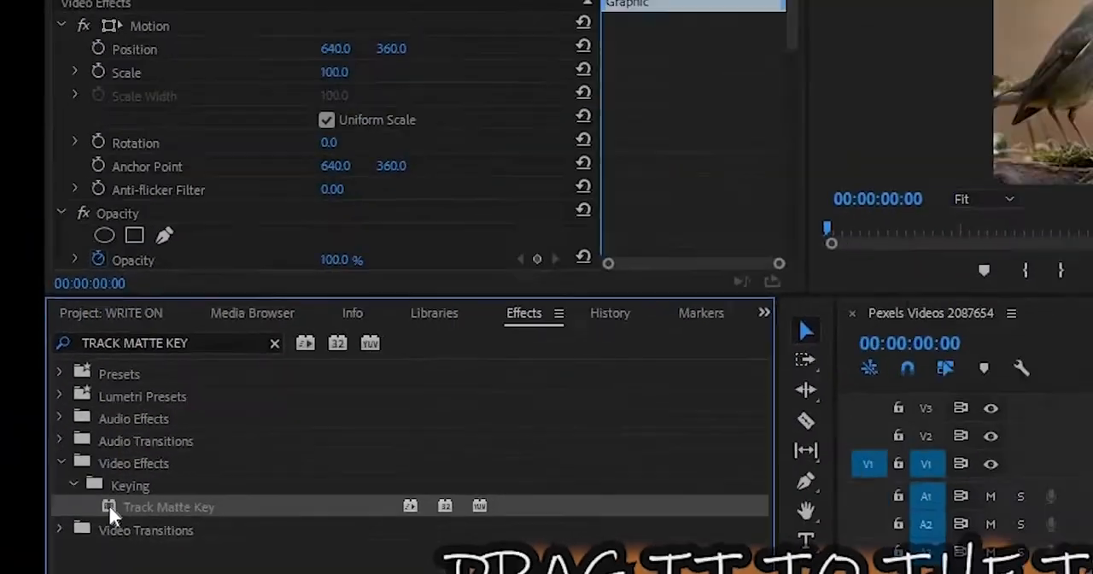
drag(108, 503, 1092, 428)
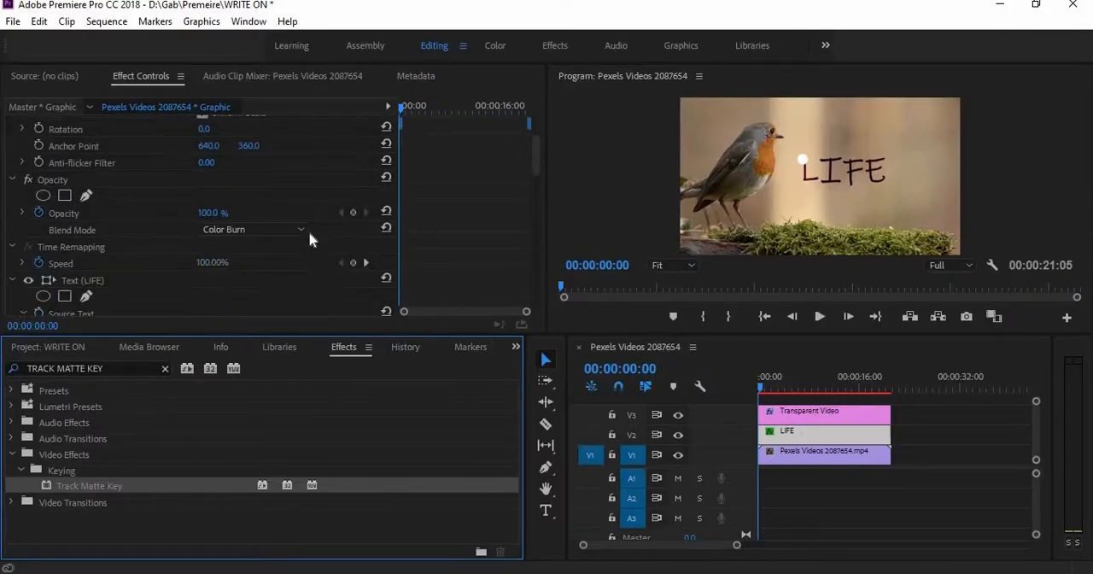
Set the Matte of the LIFE clip's first Track Matte Key to Video 3
scroll(309, 235, down, 15)
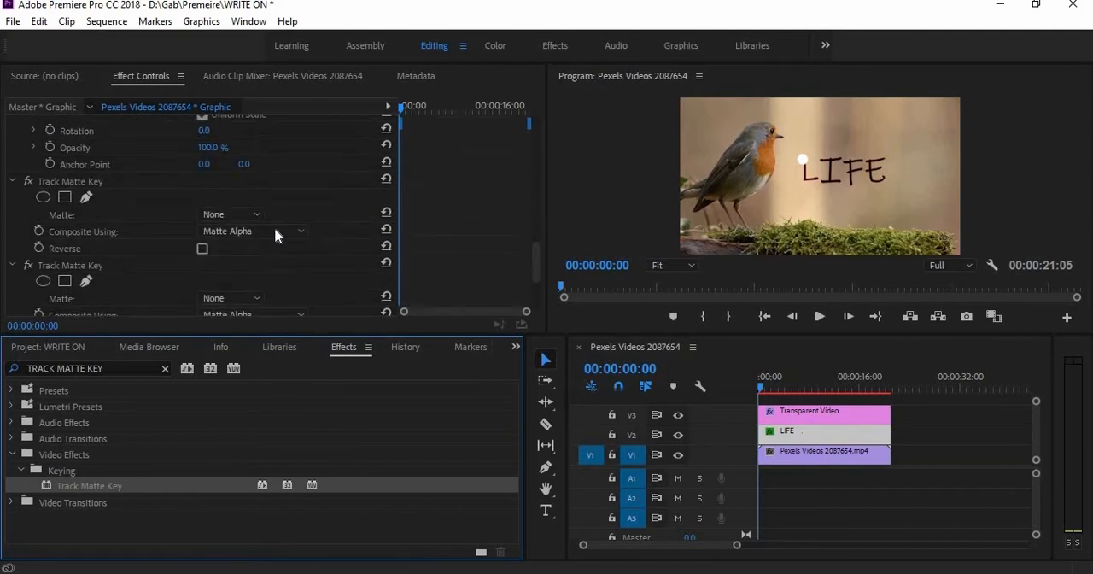
scroll(351, 276, down, 3)
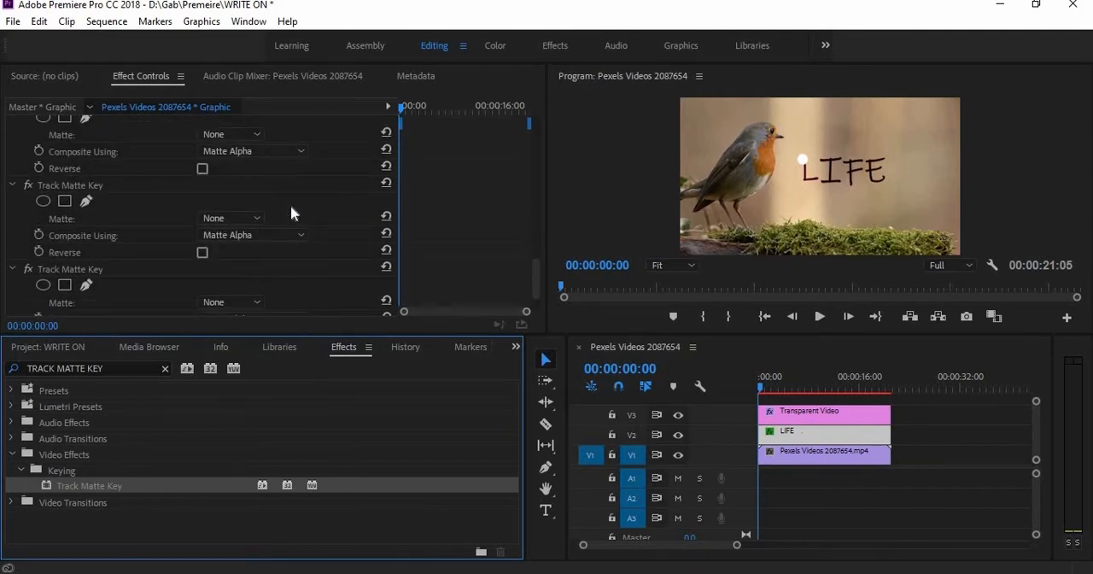
scroll(197, 236, up, 2)
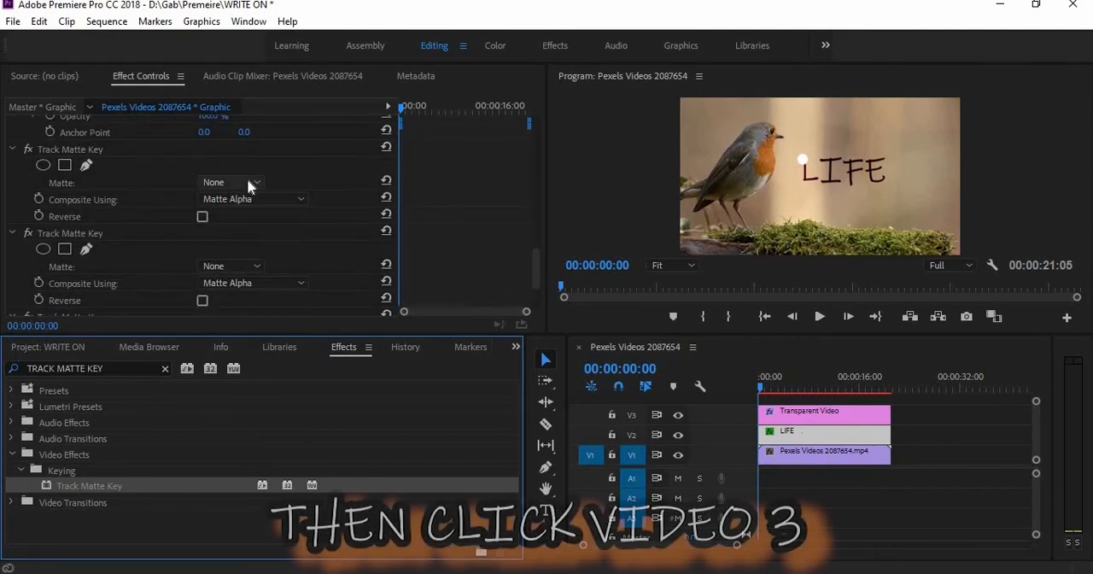
click(244, 181)
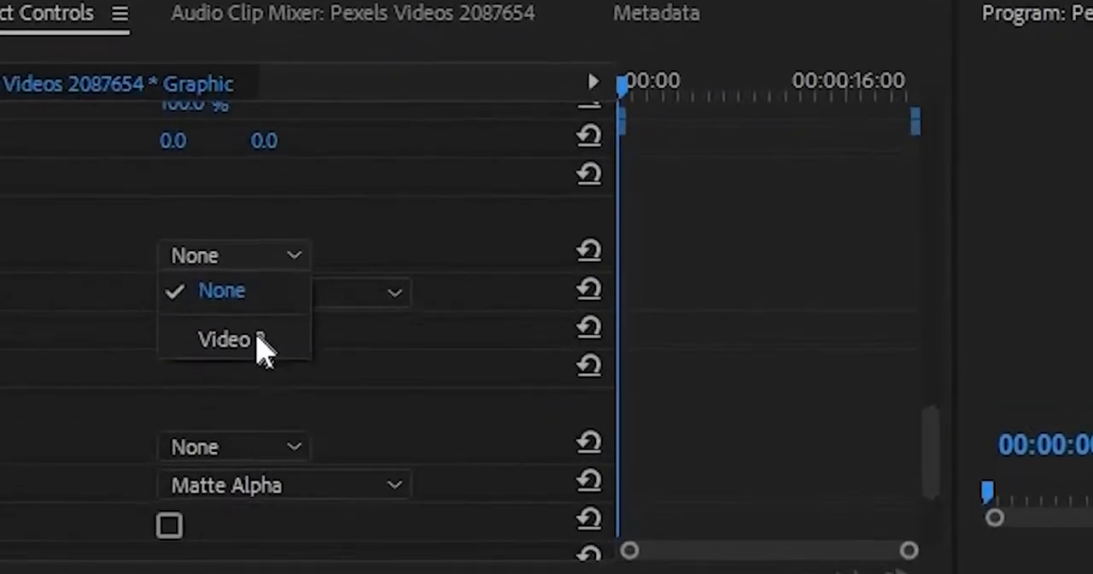
click(256, 341)
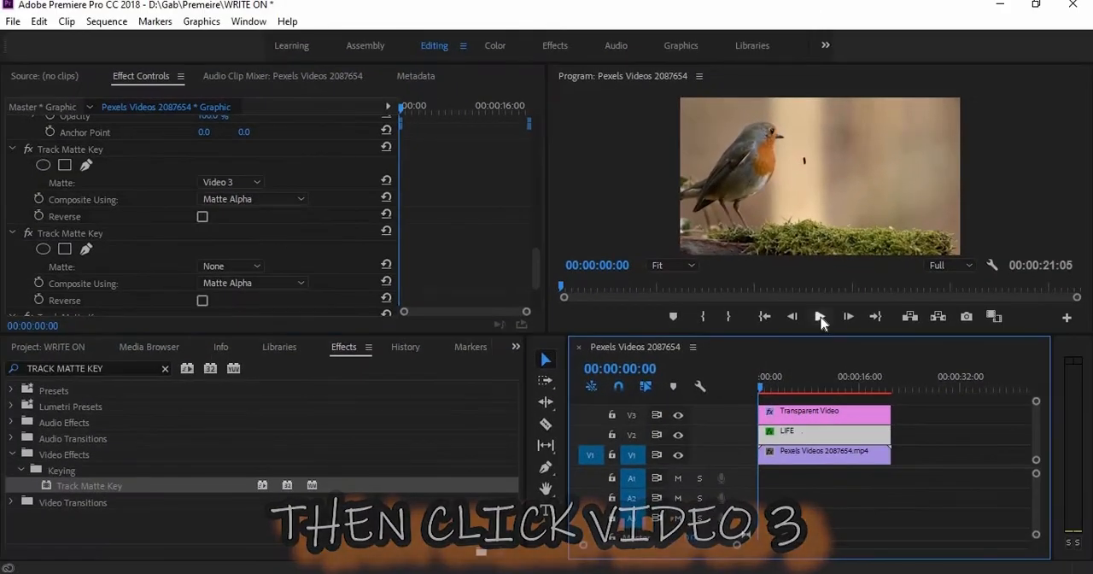
Play back the handwriting reveal and return the playhead to the start of the sequence
click(819, 317)
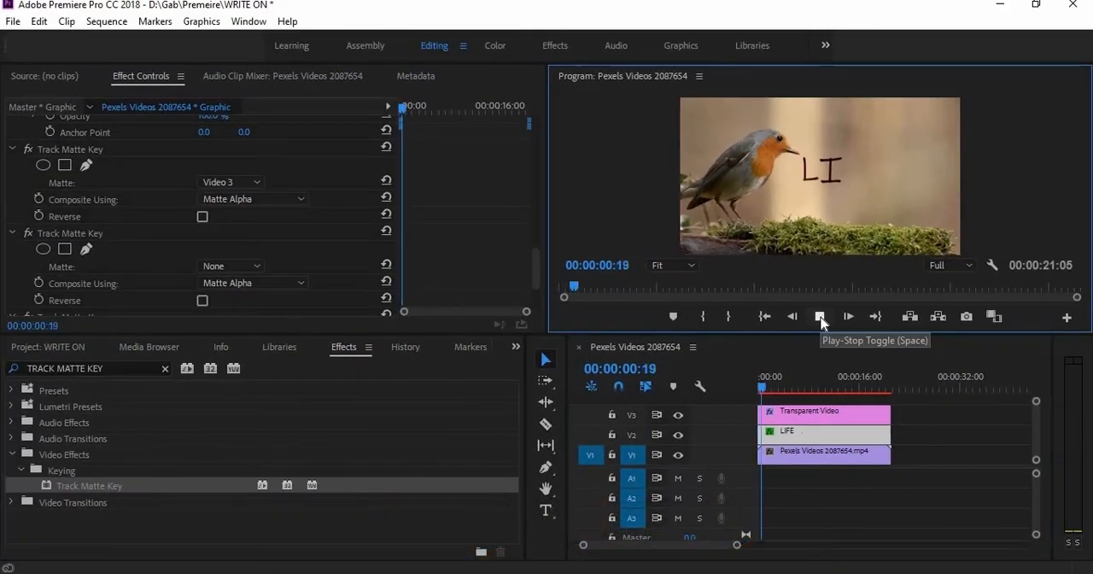
click(820, 317)
drag(773, 386, 723, 387)
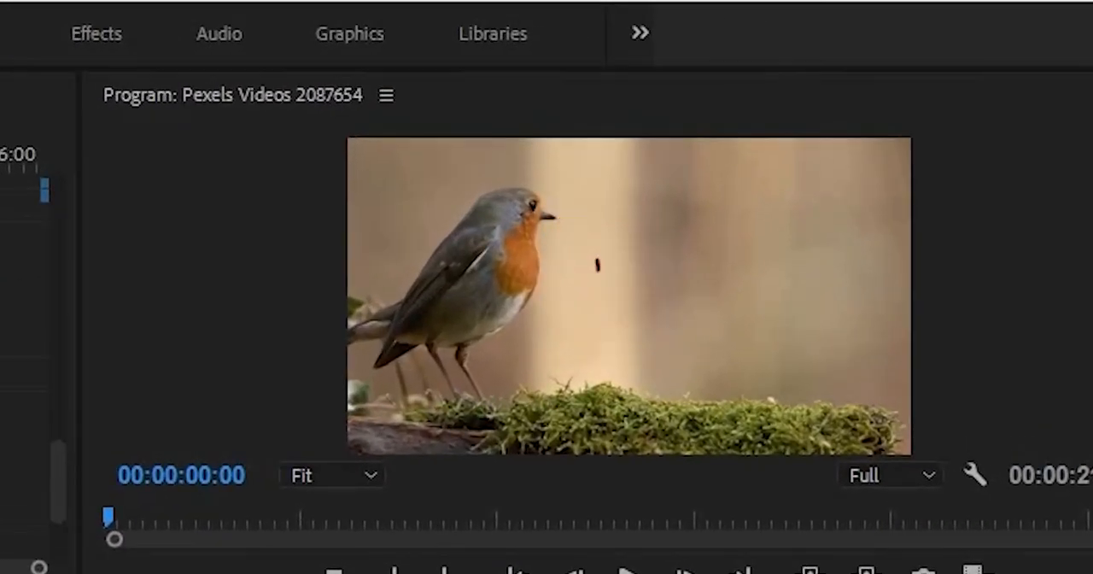
Examine the Transparent Video's Write-on brush positions over the first frames and return to the first frame
click(759, 457)
scroll(493, 228, down, 5)
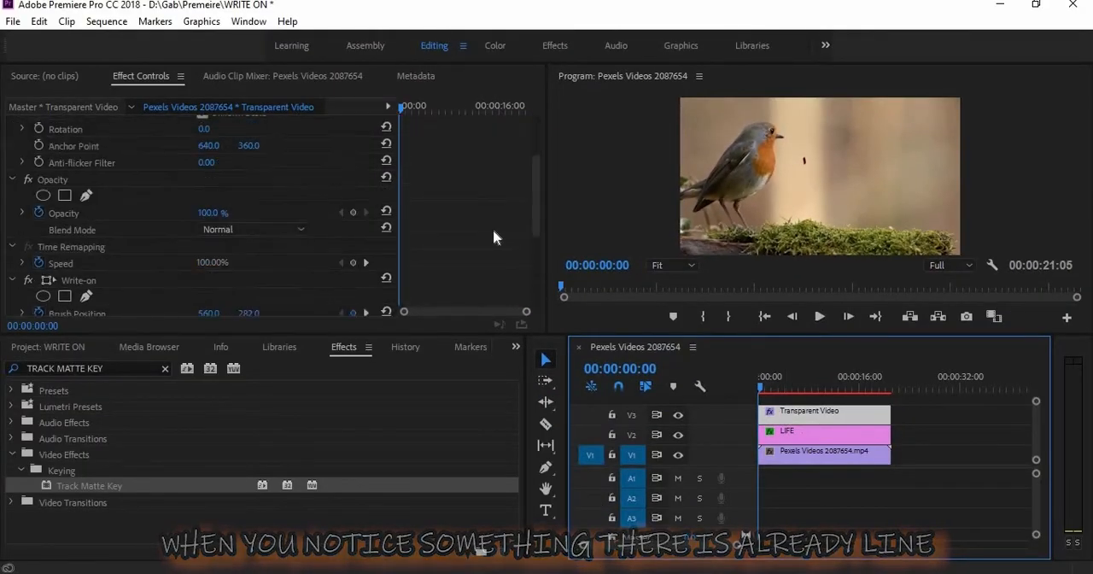
key(Right)
key(Right)
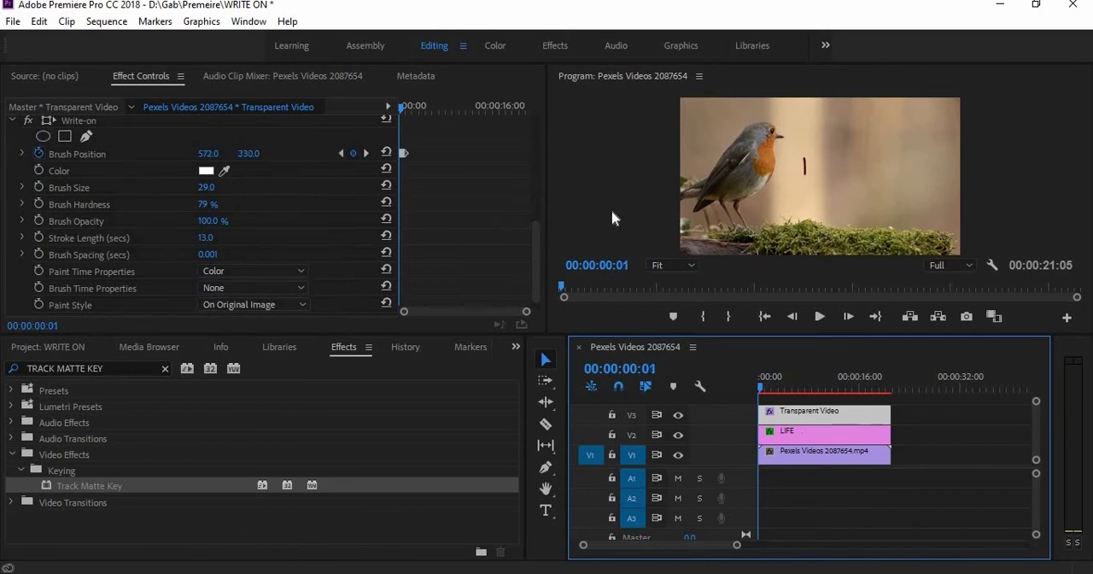
key(Left)
key(Left)
Set the Matte of the LIFE clip's first Track Matte Key to None
click(785, 439)
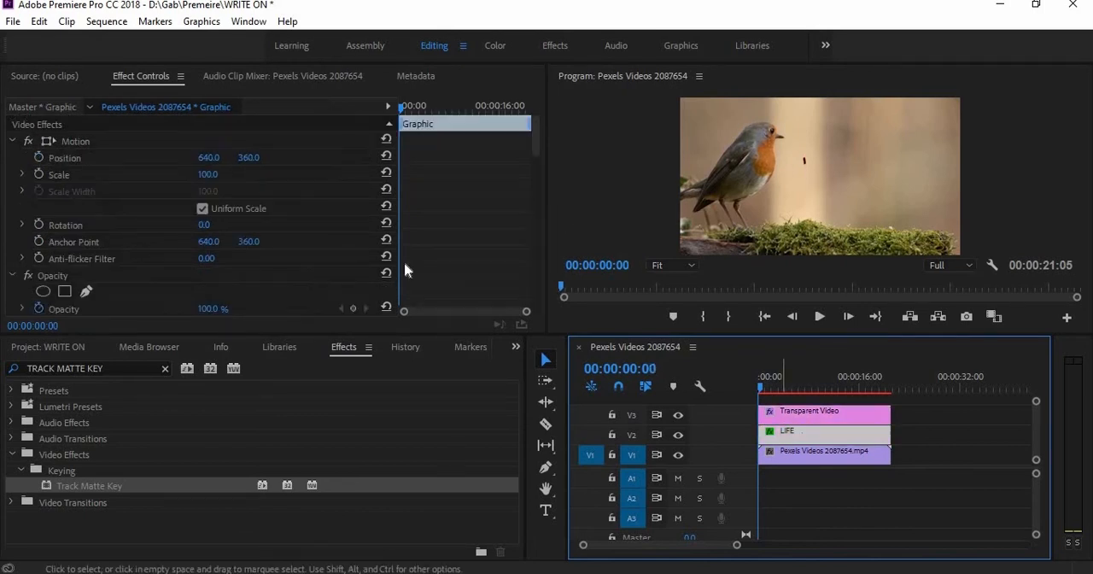
scroll(406, 214, down, 10)
scroll(408, 218, down, 10)
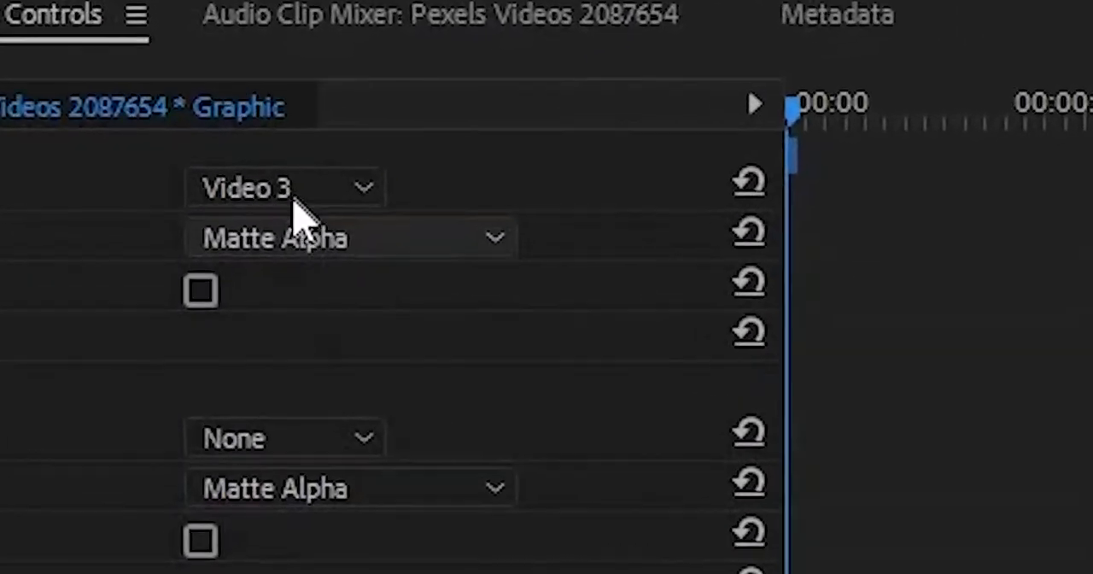
click(292, 201)
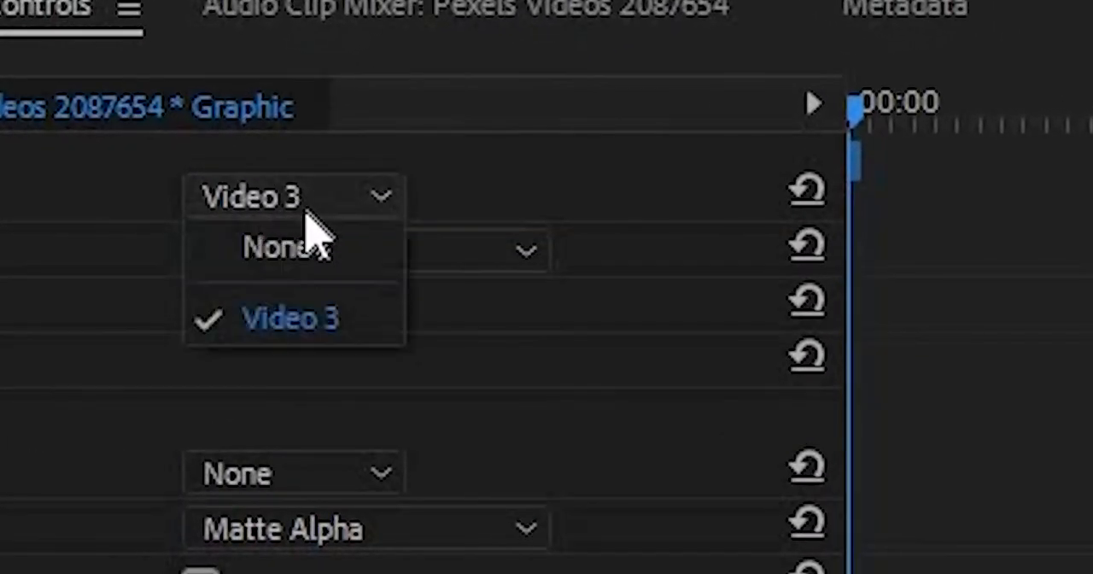
click(281, 249)
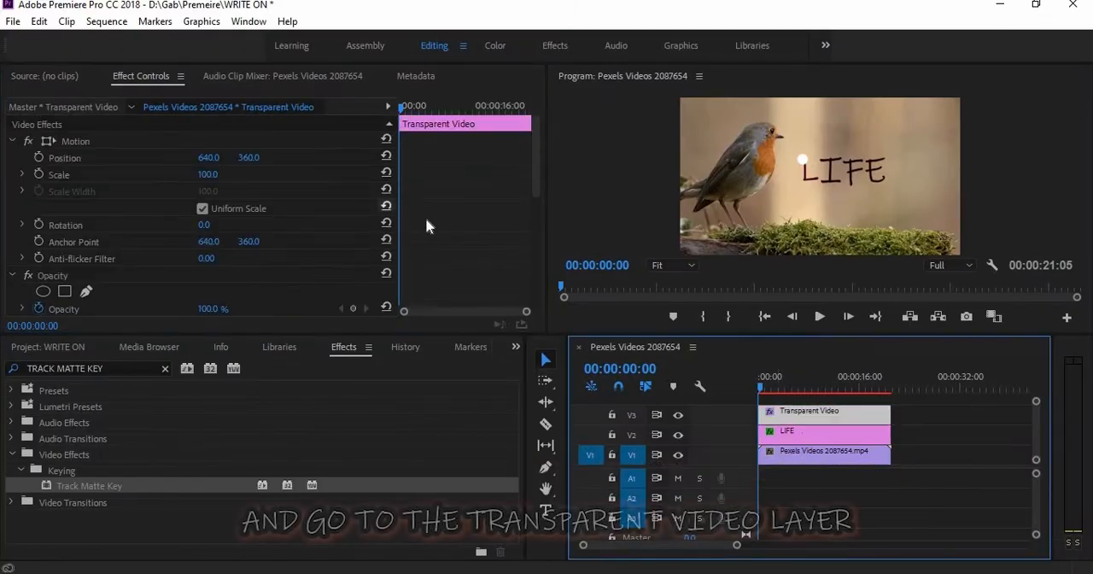
Move the Write-on brush's first-frame position on the Transparent Video off the letter, just beside the L
scroll(427, 221, down, 6)
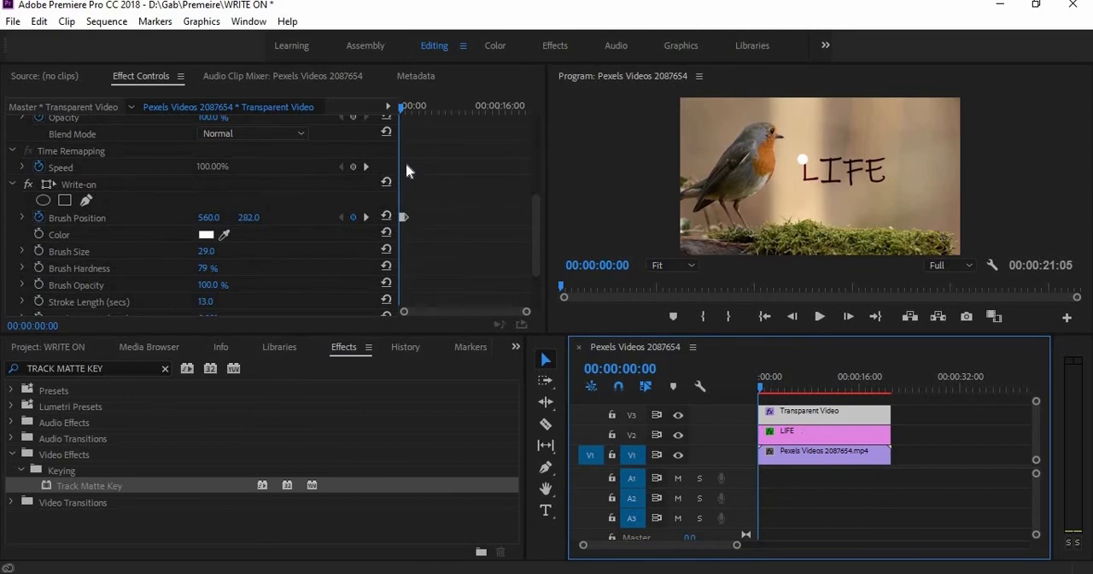
key(Right)
key(Right)
key(Right)
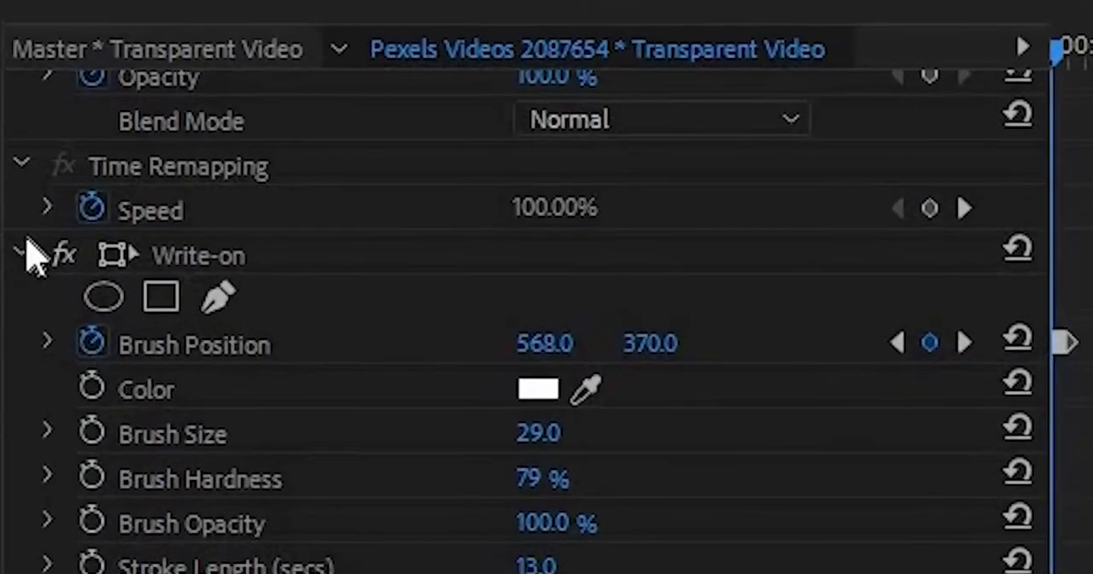
key(Left)
key(Left)
key(Left)
click(117, 254)
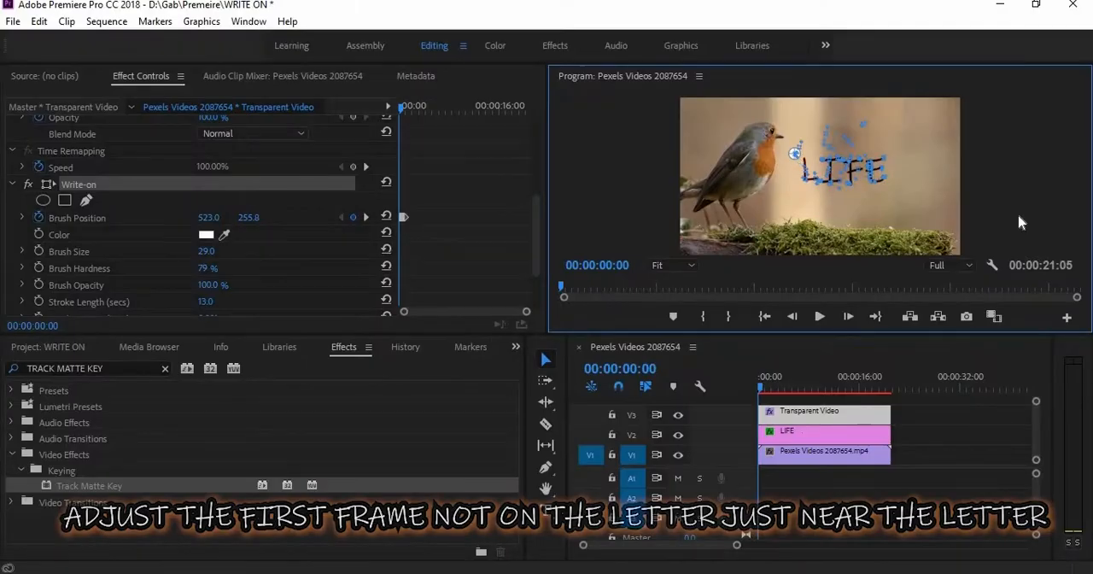
Examine the Transparent Video's brush stroke frame by frame from the adjusted first position through the L
key(Right)
key(Right)
key(Right)
key(Right)
key(Right)
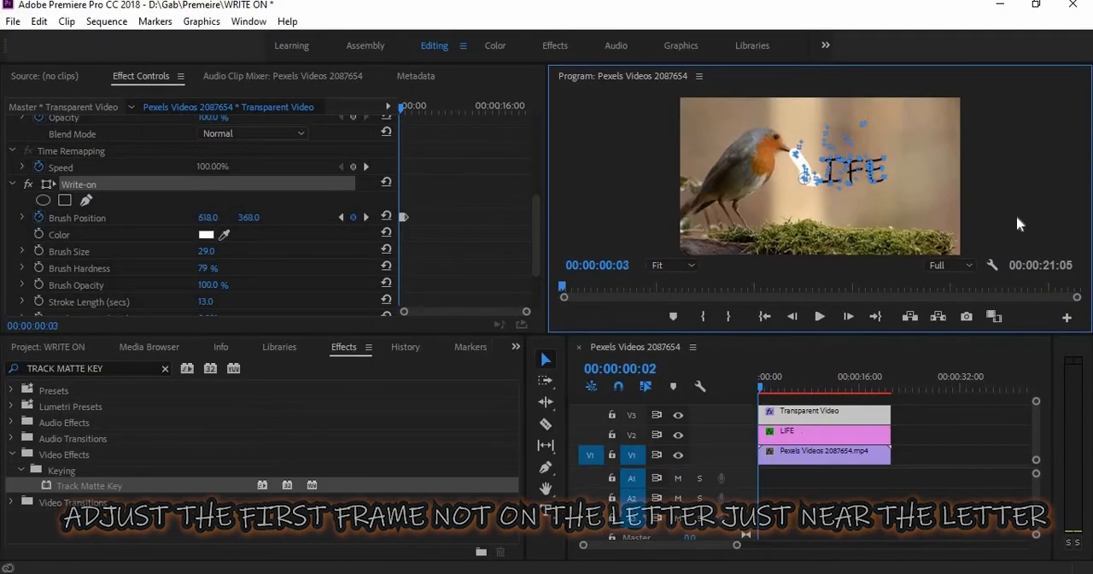
key(Right)
key(Right)
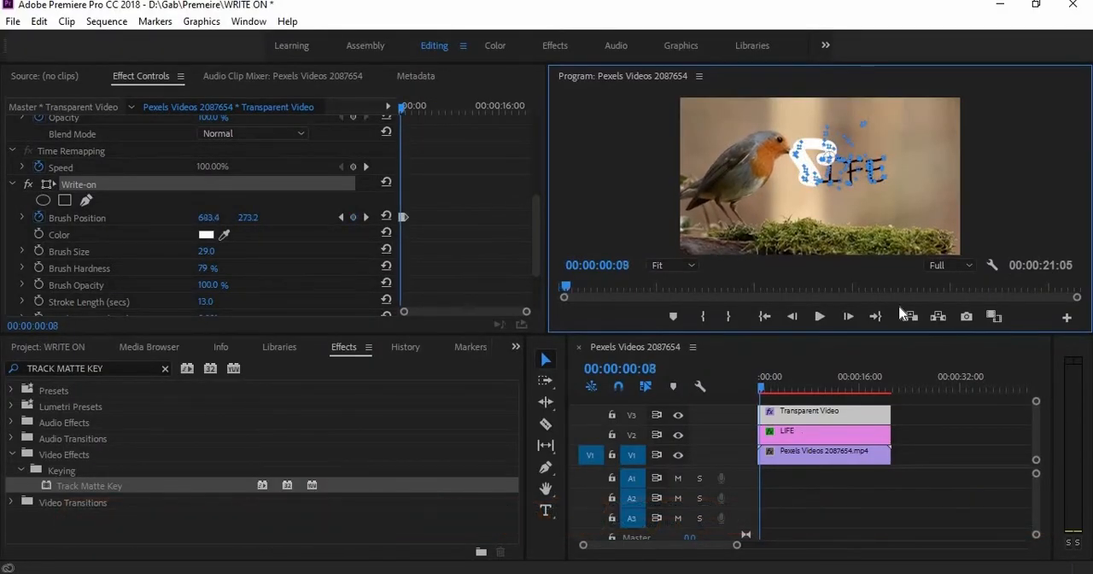
key(Right)
key(Right)
key(Right)
click(784, 434)
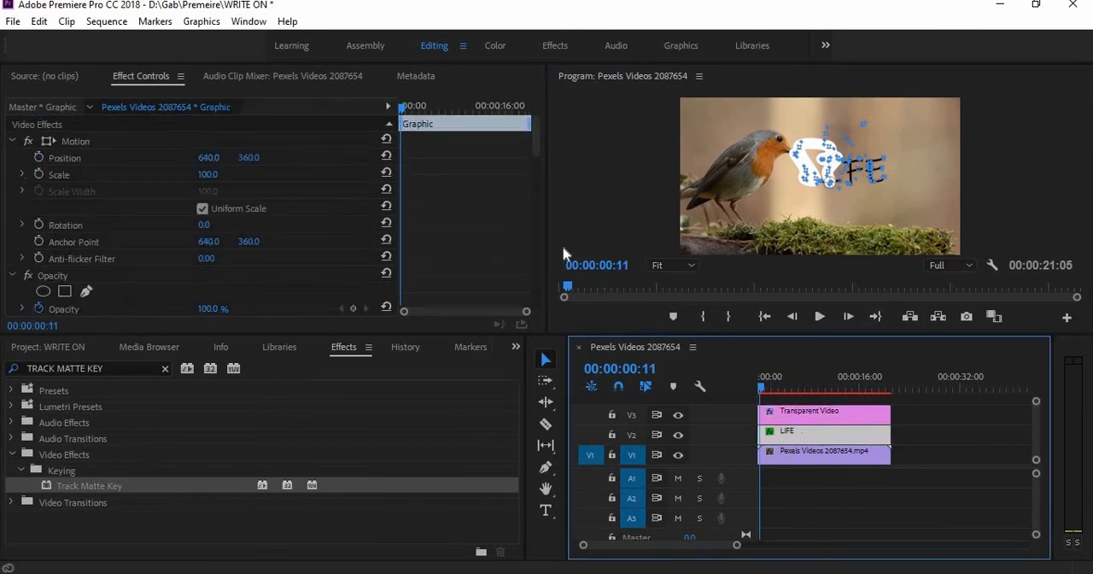
key(Left)
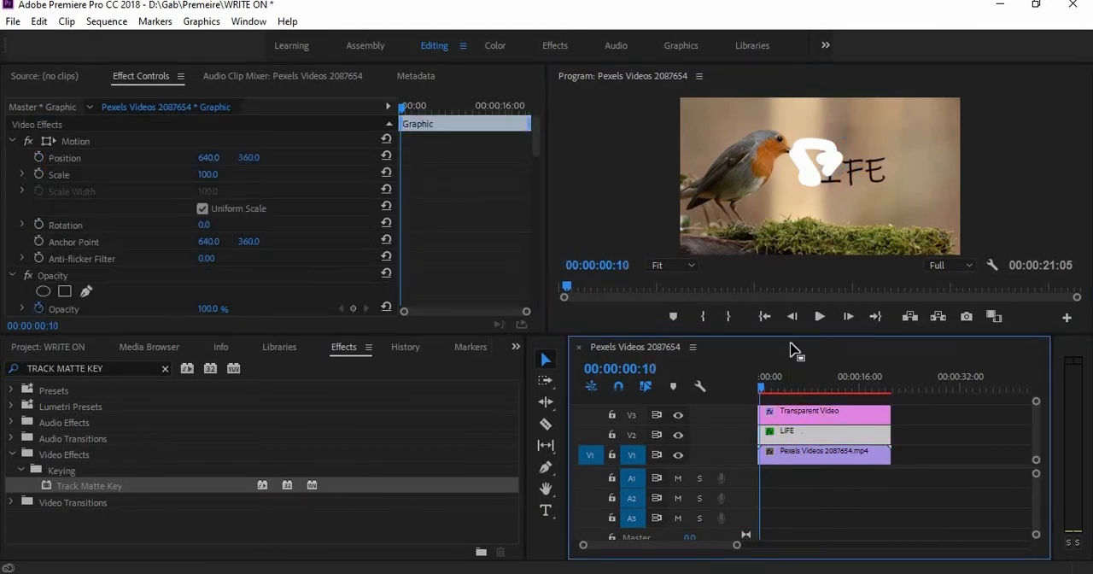
Move the Write-on brush position on the Transparent Video at 00:00:01:05 off the end of the E, to about 1046, 300
click(806, 413)
scroll(504, 178, down, 5)
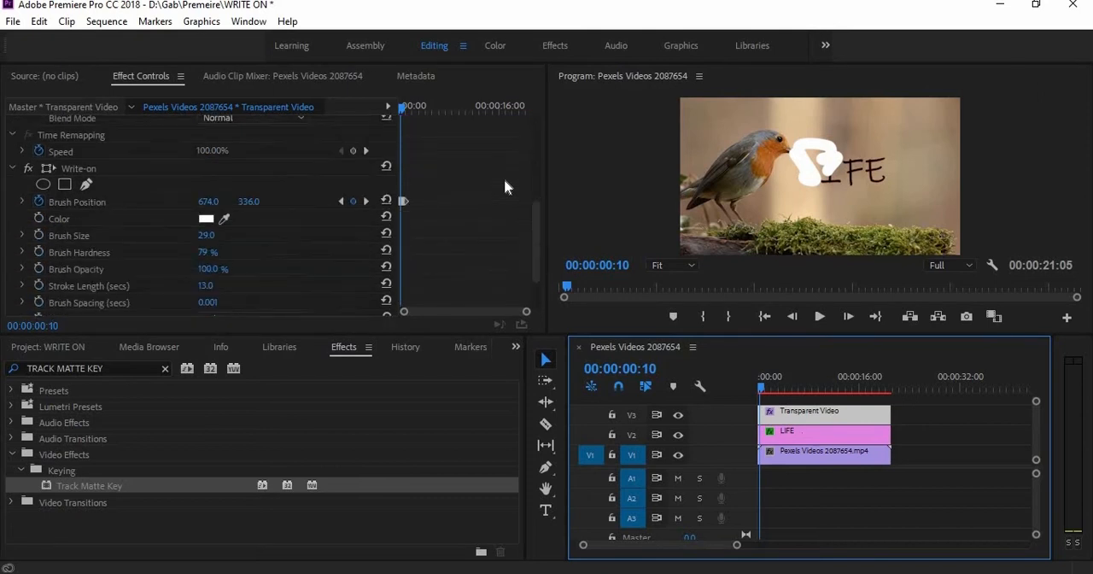
key(Right)
key(Right)
key(Right)
key(Right)
key(Right)
key(Right)
key(Right)
key(Right)
key(Right)
key(Right)
key(Right)
key(Right)
key(Right)
key(Right)
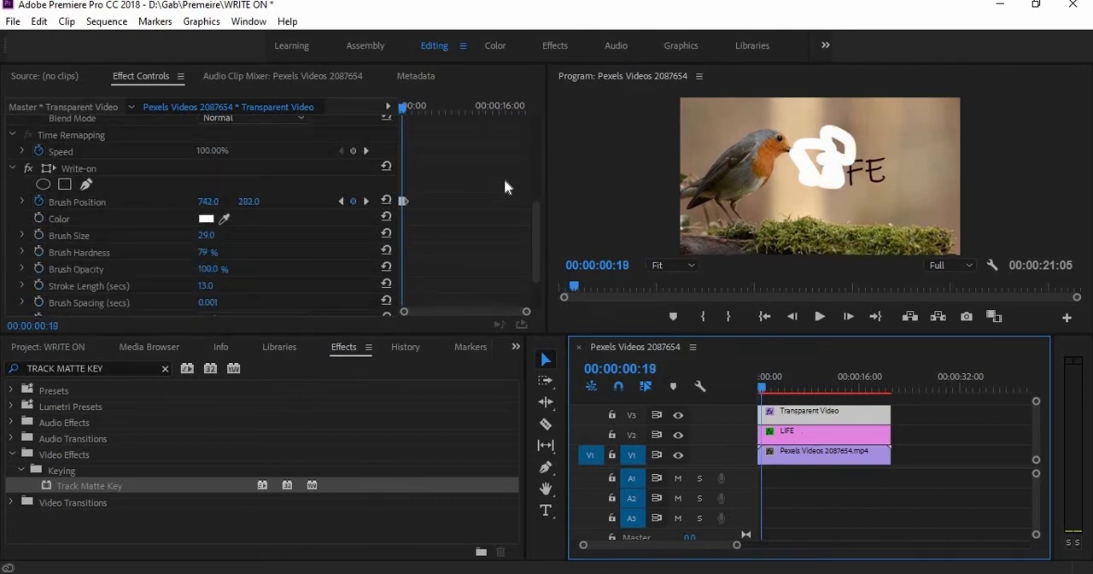
key(Right)
key(Right)
key(Right)
key(Right)
key(Right)
key(Right)
key(Right)
key(Right)
key(Right)
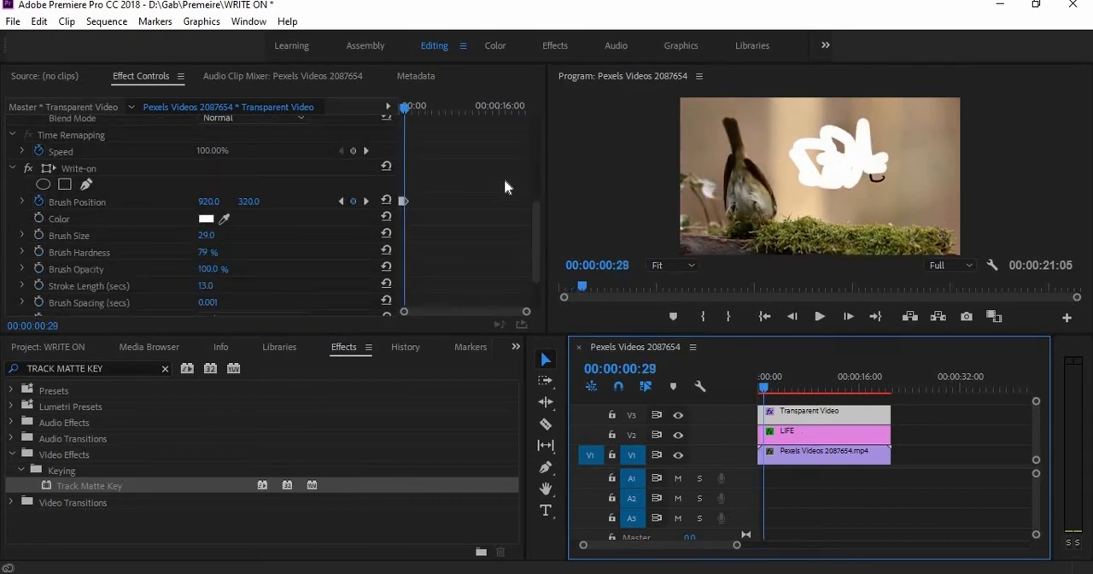
key(Right)
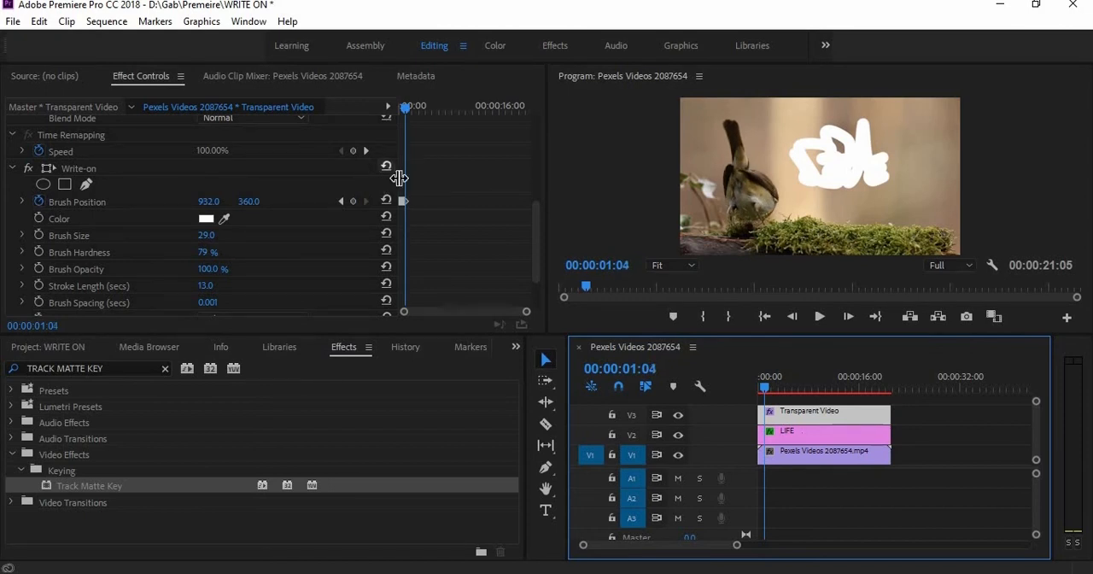
click(50, 171)
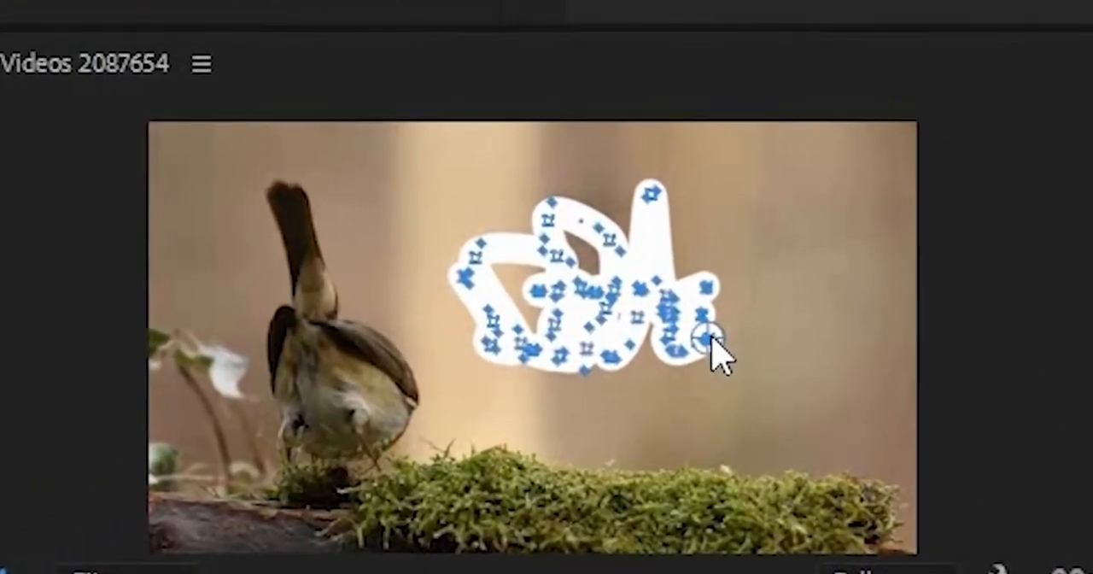
mouse_move(710, 338)
mouse_down()
mouse_move(763, 336)
mouse_move(778, 302)
mouse_up()
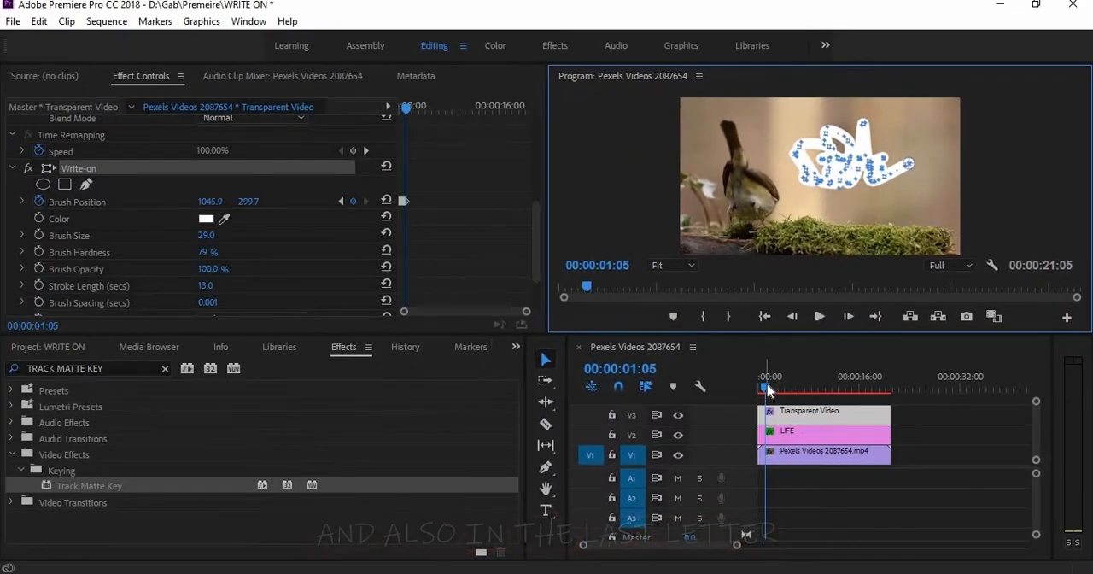
Return the playhead to the sequence start and set the Matte of the LIFE clip's first Track Matte Key to Video 3
drag(768, 390, 705, 386)
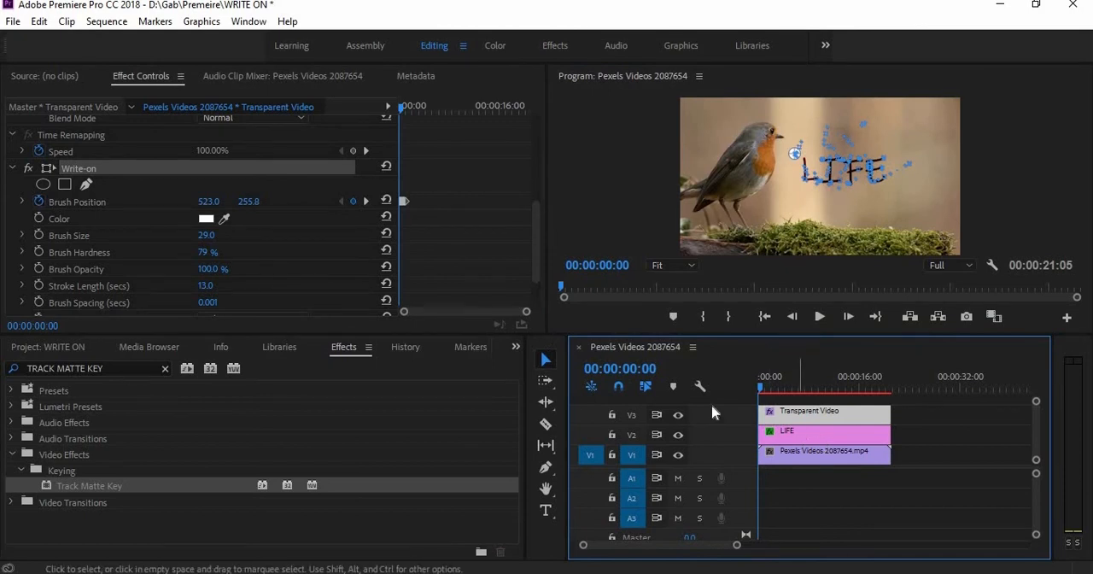
click(820, 431)
scroll(468, 262, down, 5)
scroll(284, 203, down, 10)
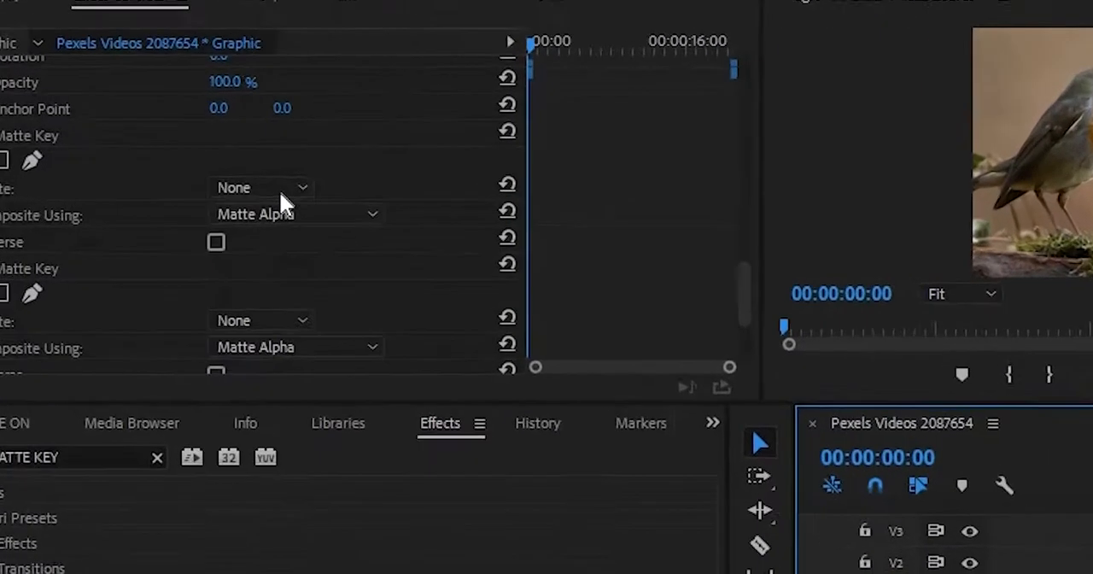
click(283, 189)
click(270, 250)
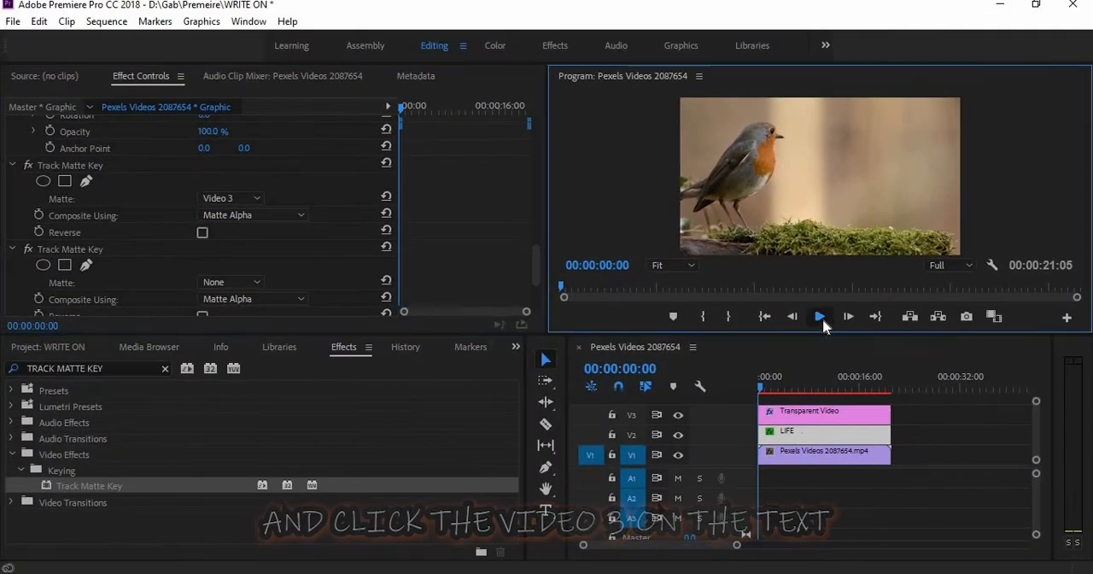
Play back the adjusted LIFE handwriting reveal over the bird video, stopping near the end of the clips
click(820, 317)
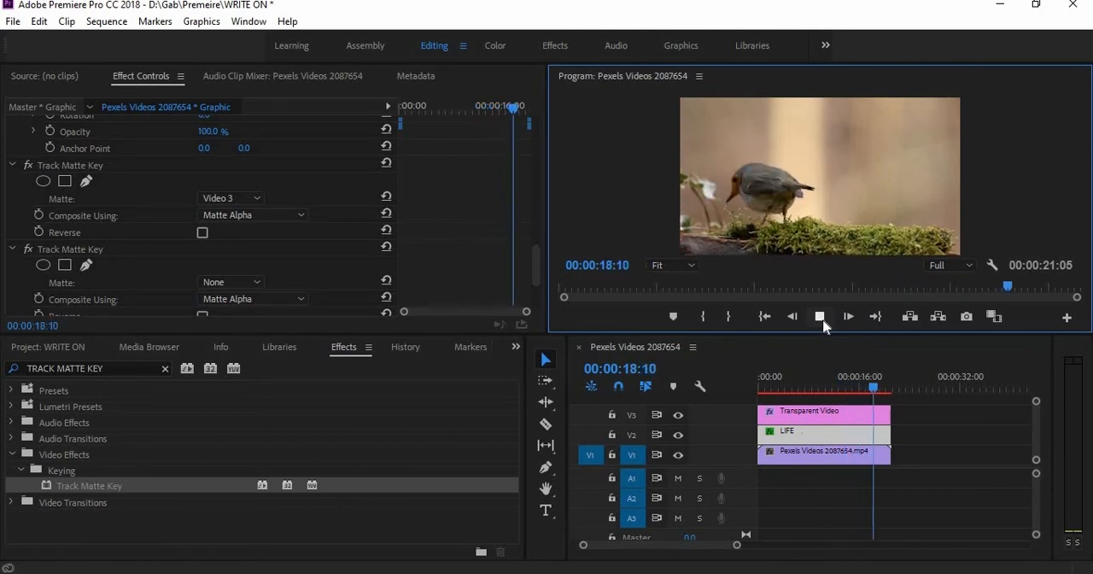
click(821, 321)
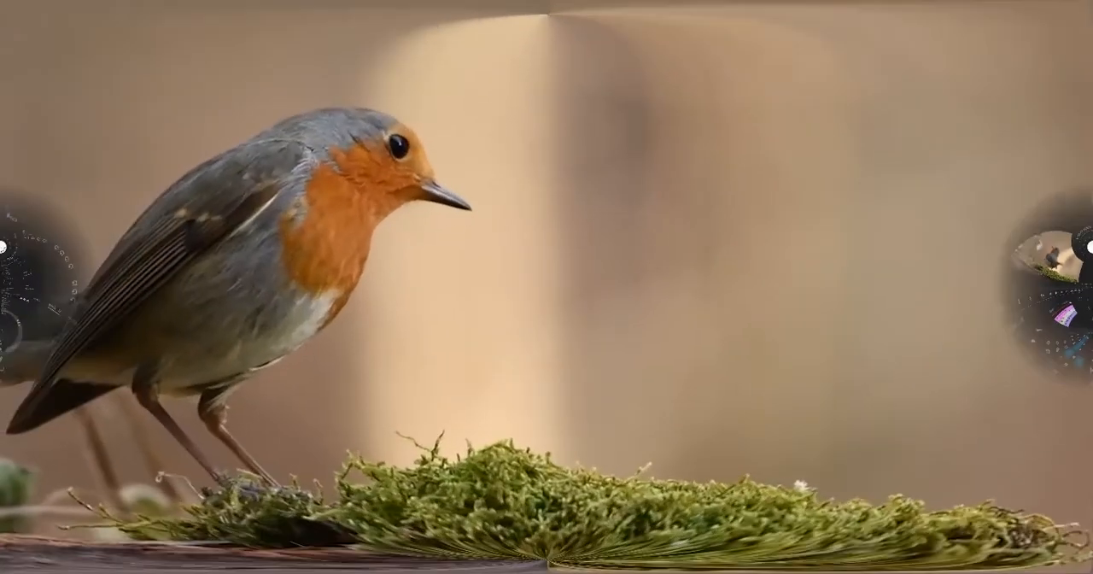